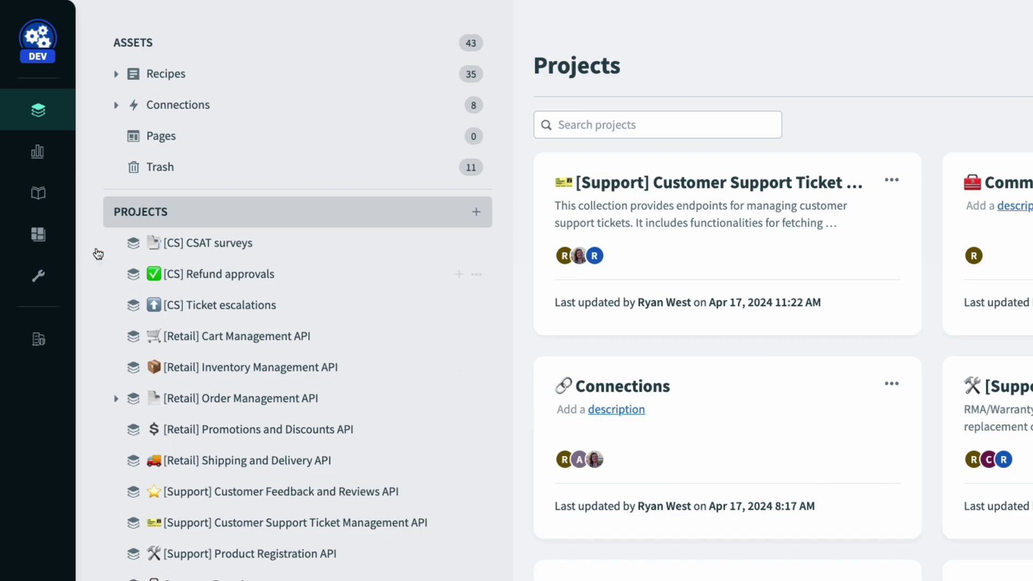
Show the API platform's API collections list, with its 9 existing collections
mouse_move(34, 129)
mouse_move(59, 222)
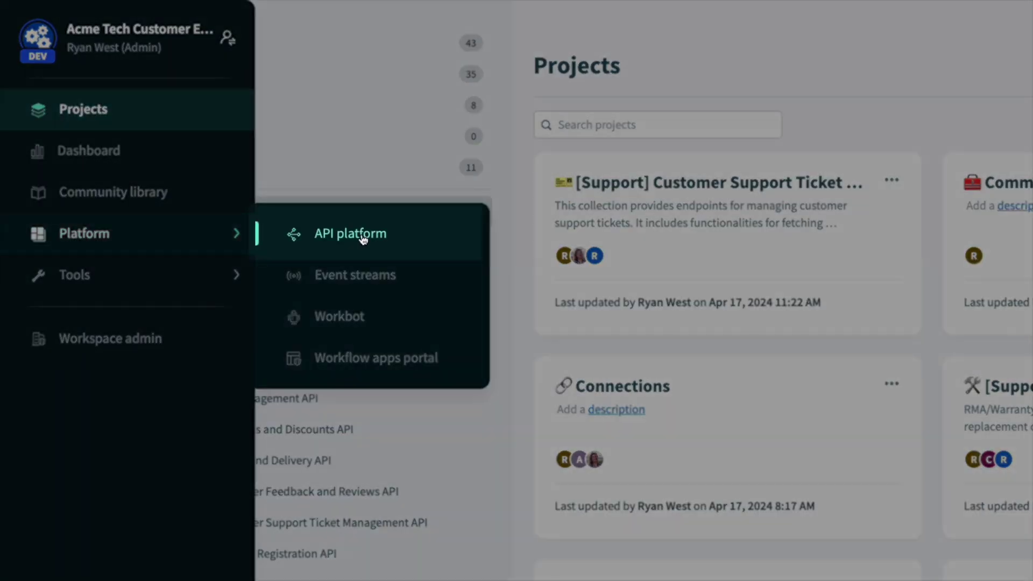
click(361, 235)
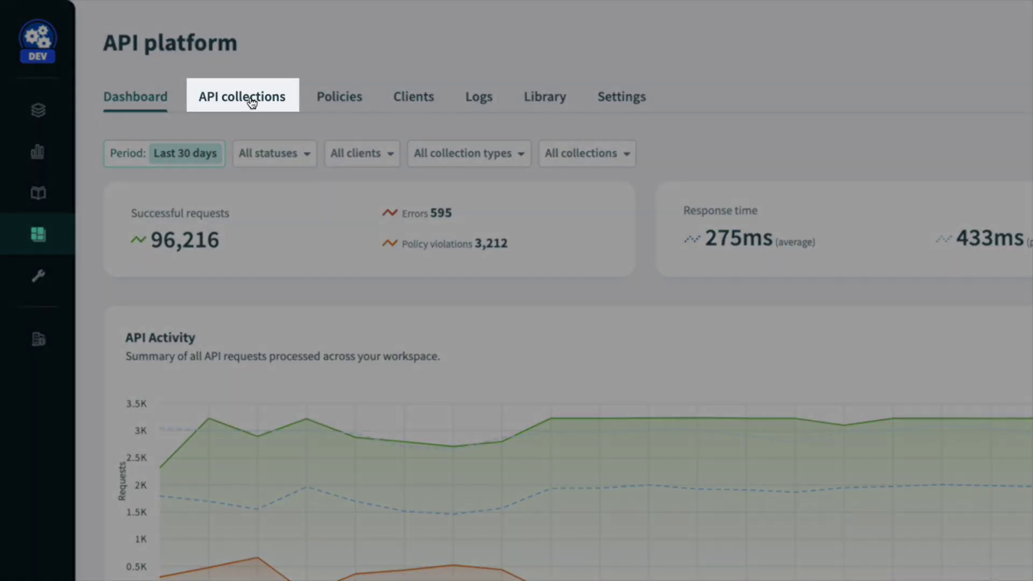
click(250, 98)
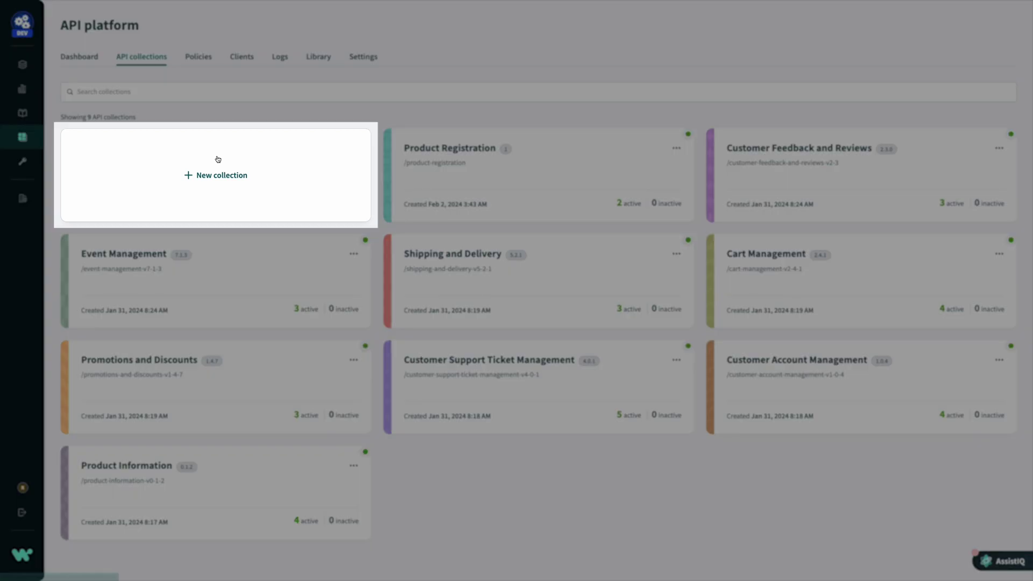
Start a new API proxy collection using the Inventory Management System connection
click(218, 159)
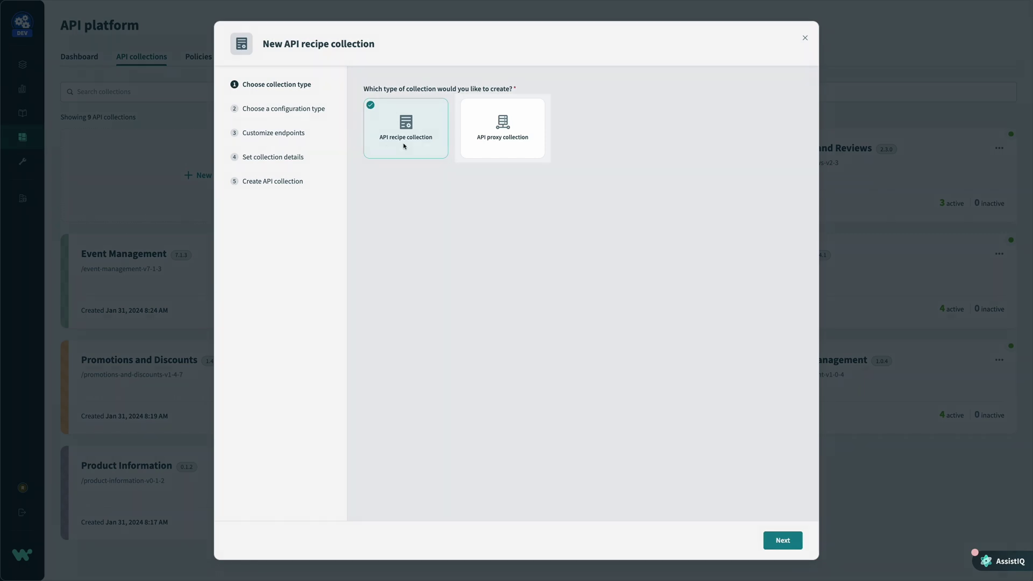
click(502, 137)
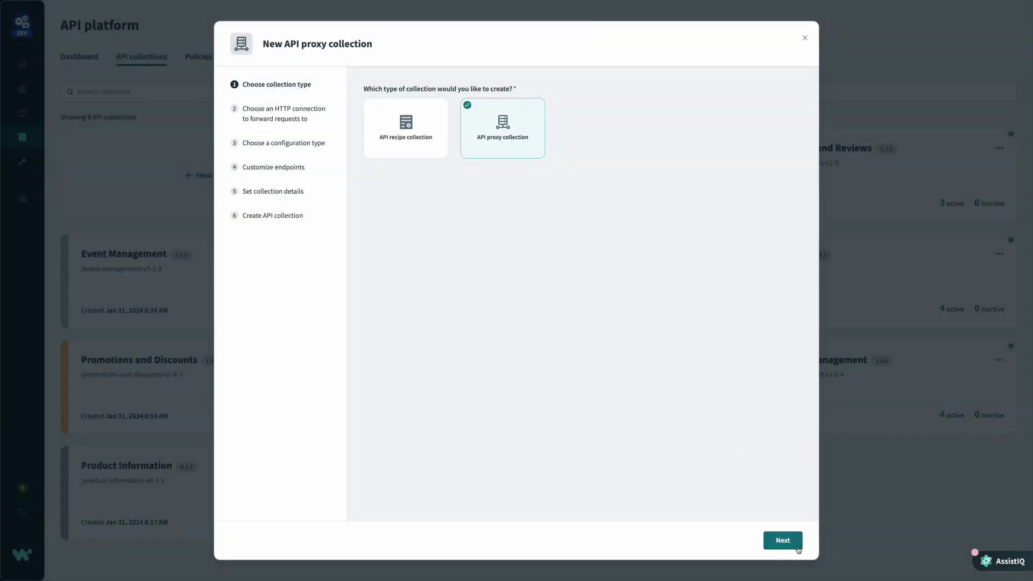
click(786, 540)
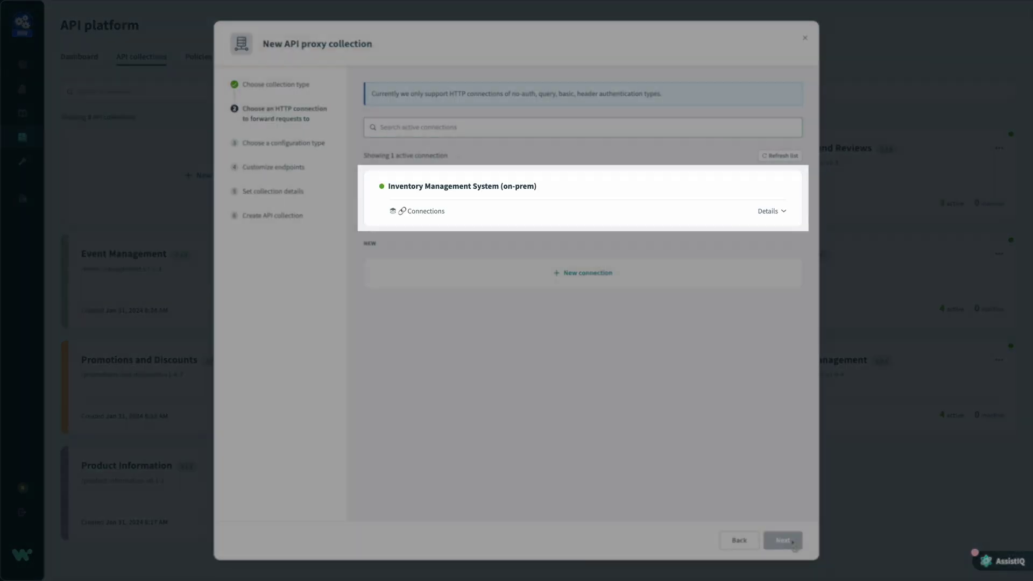
click(615, 208)
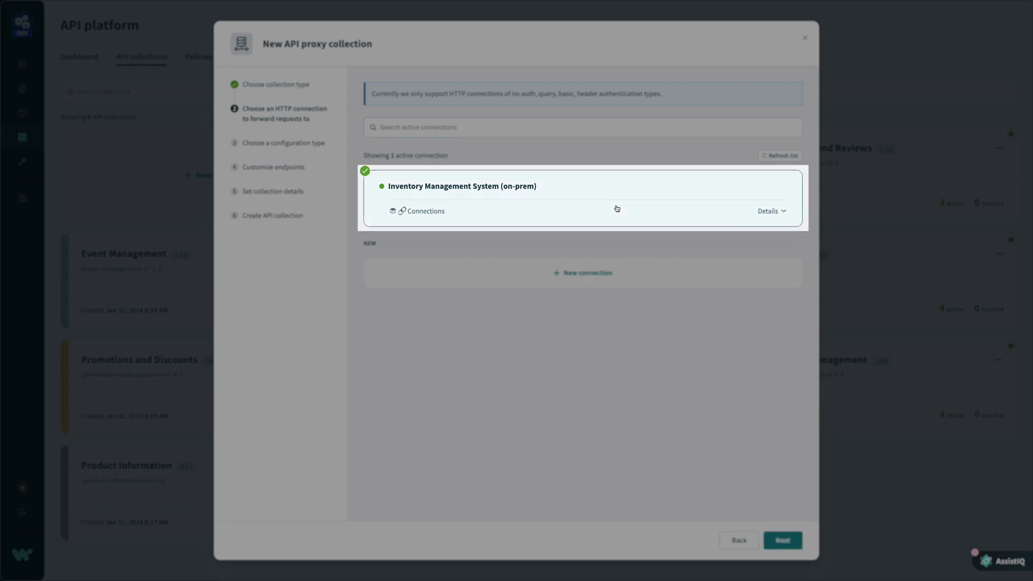
click(789, 539)
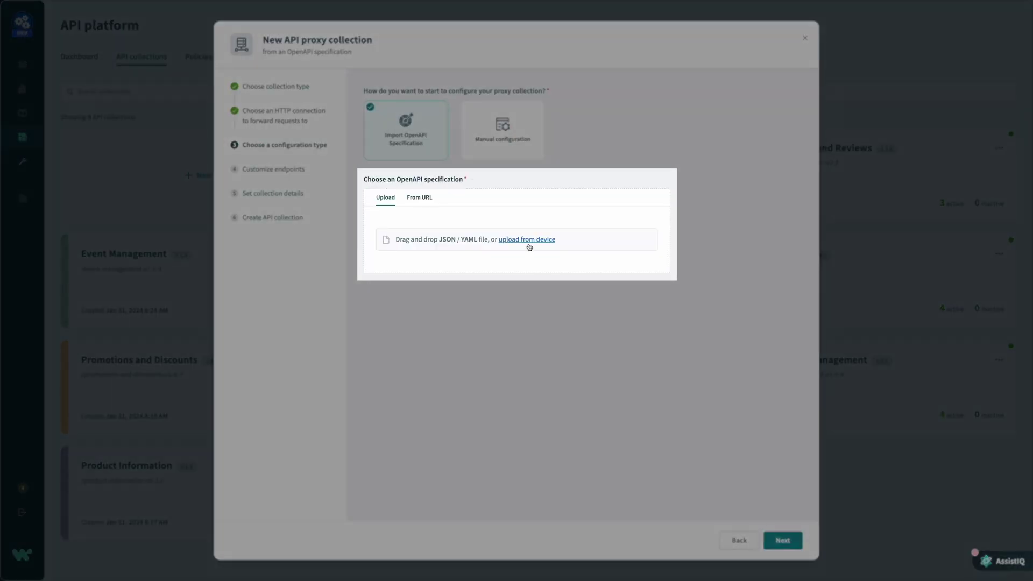
Import inventory-management-api.yaml as the specification, yielding 4 endpoints
click(527, 240)
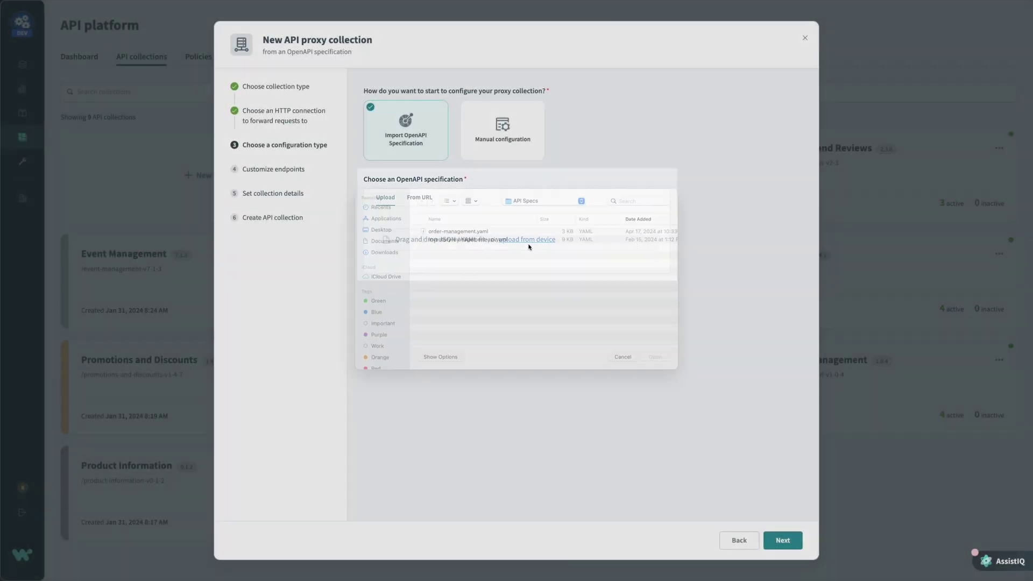
click(502, 252)
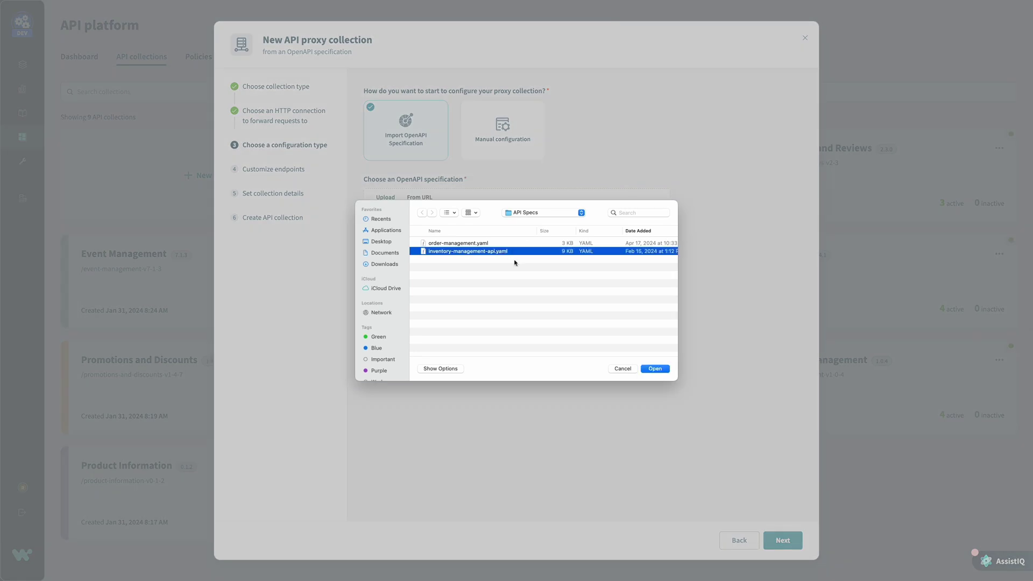
click(656, 368)
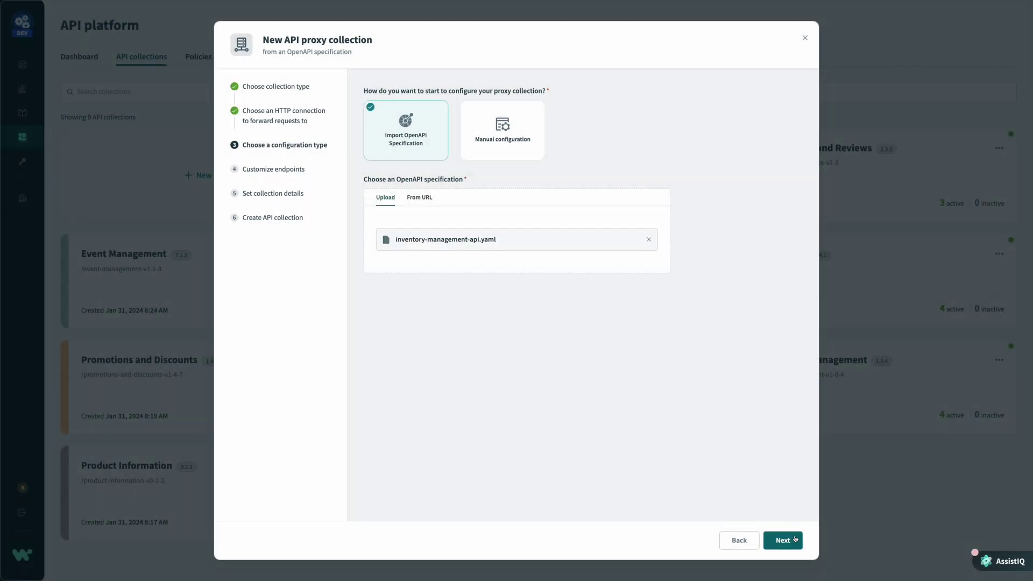
click(782, 541)
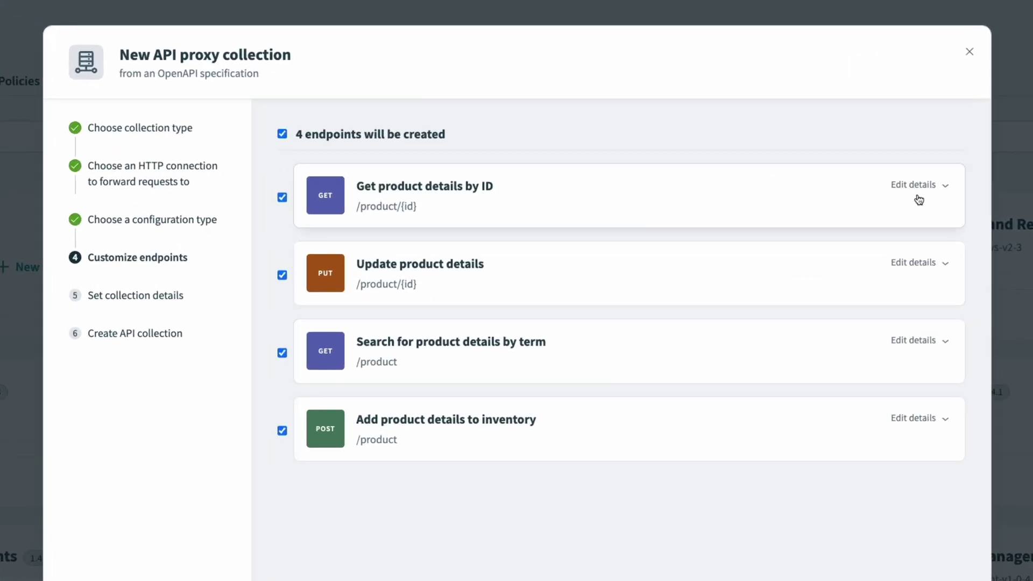
Review the 4 endpoints and create the Inventory Management API collection, version 1.0
click(918, 200)
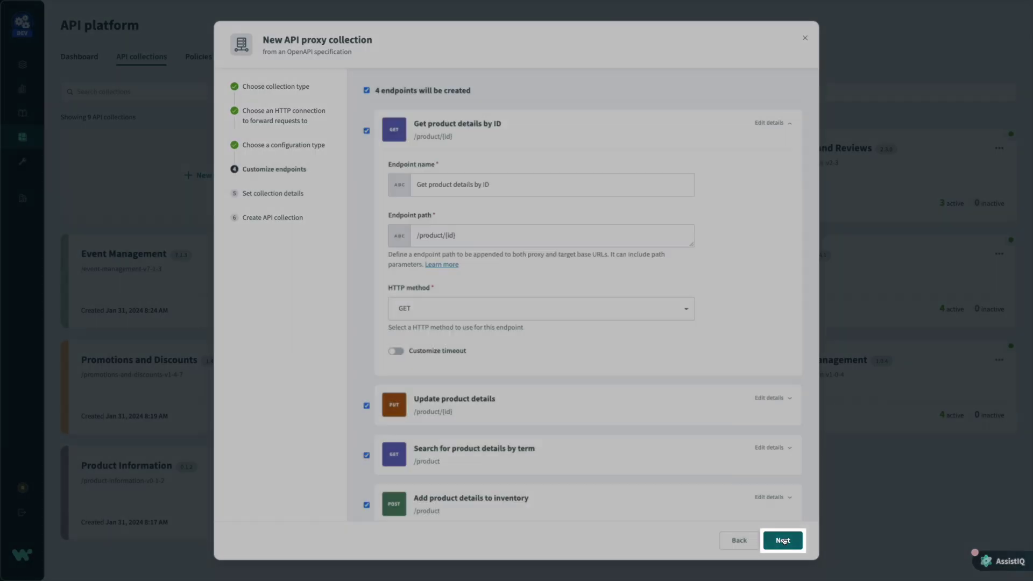
click(783, 540)
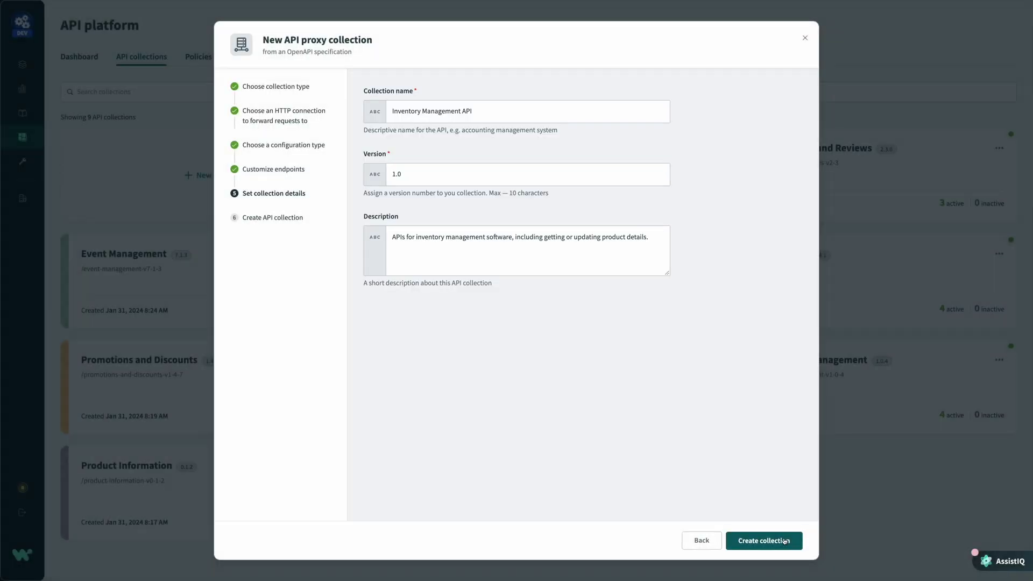
click(785, 540)
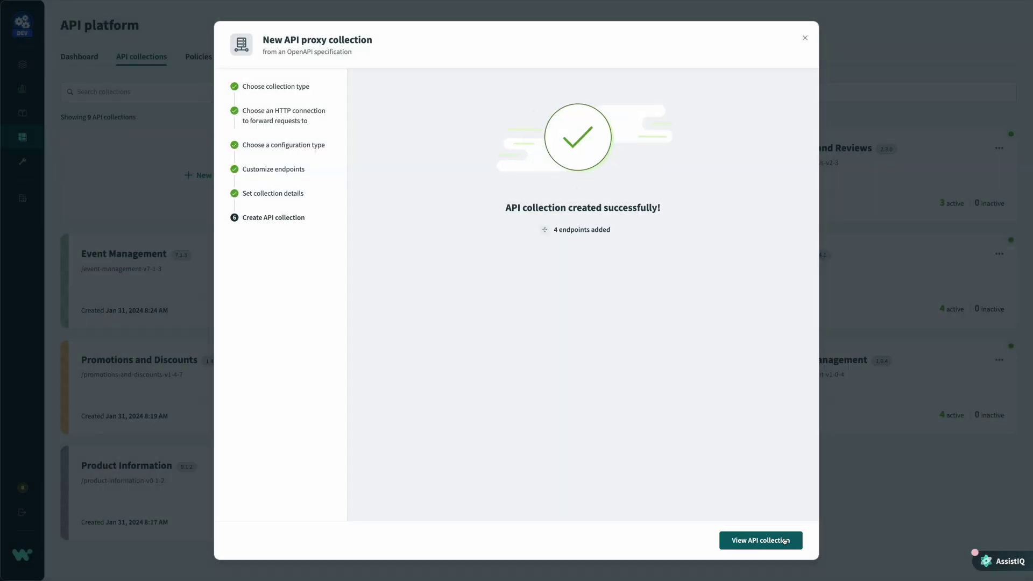
click(785, 540)
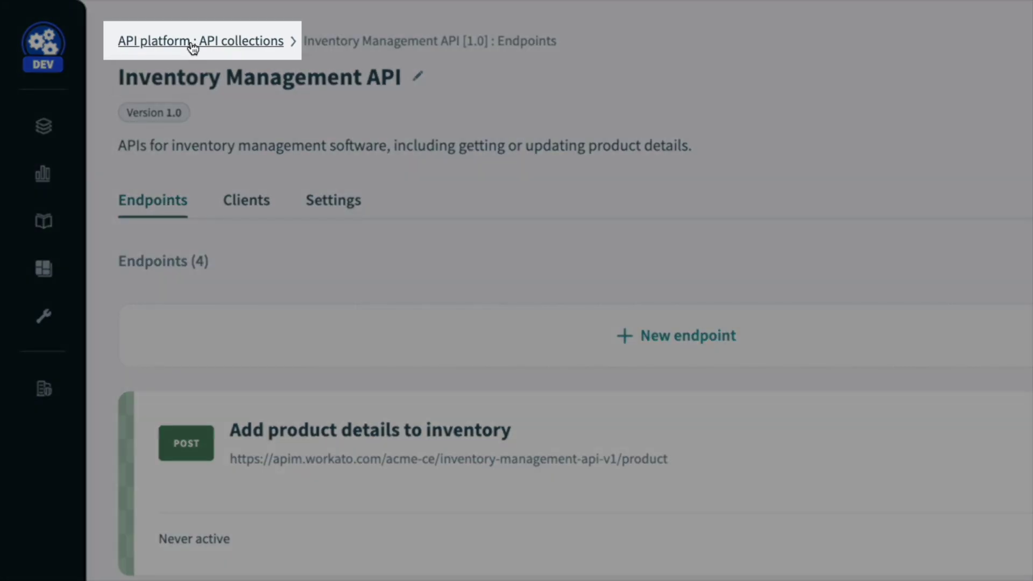
Return to the API collections list, now showing 10 collections including Inventory Management API
click(129, 43)
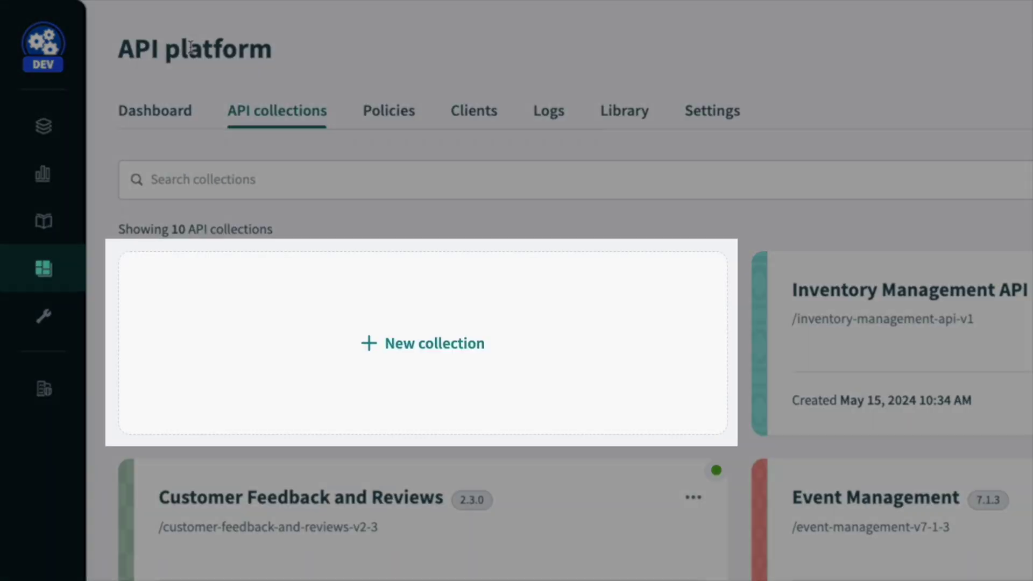
Start a new API recipe collection importing the order-management.yaml OpenAPI specification
click(372, 326)
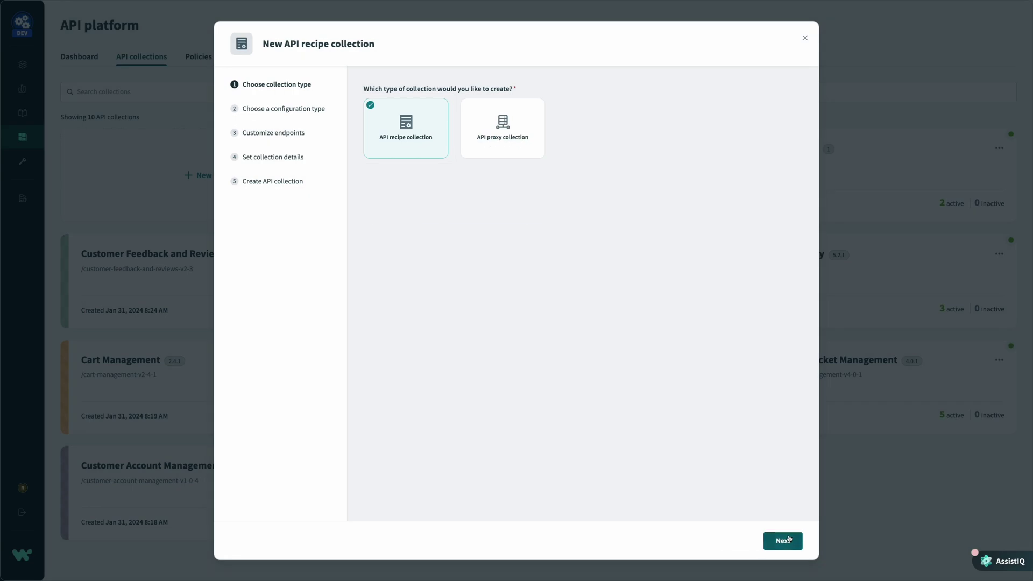
click(783, 540)
click(485, 134)
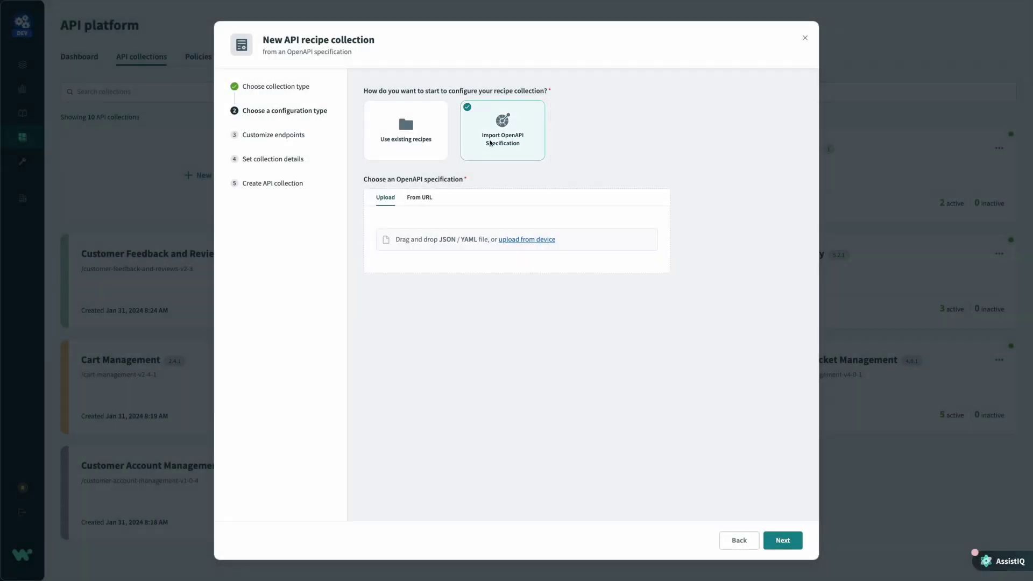
click(530, 239)
click(489, 245)
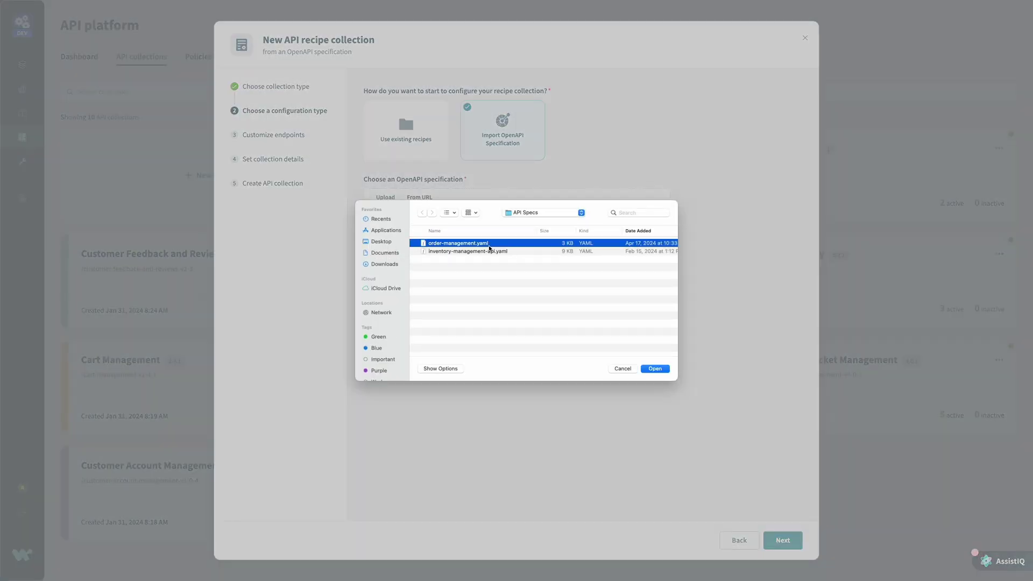
click(654, 369)
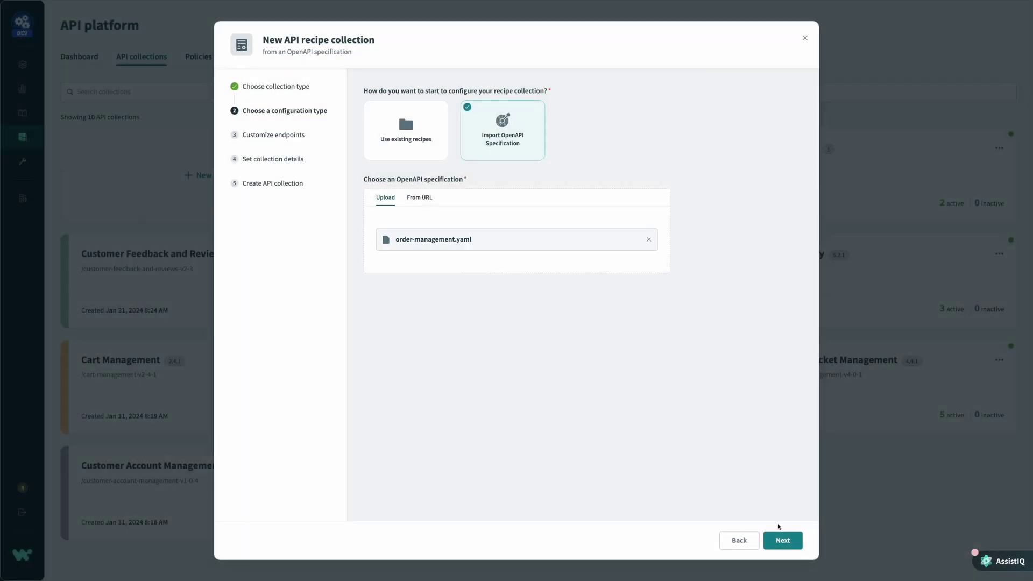
click(781, 538)
Turn on response caching for the Get order status endpoint, 600 seconds
click(769, 173)
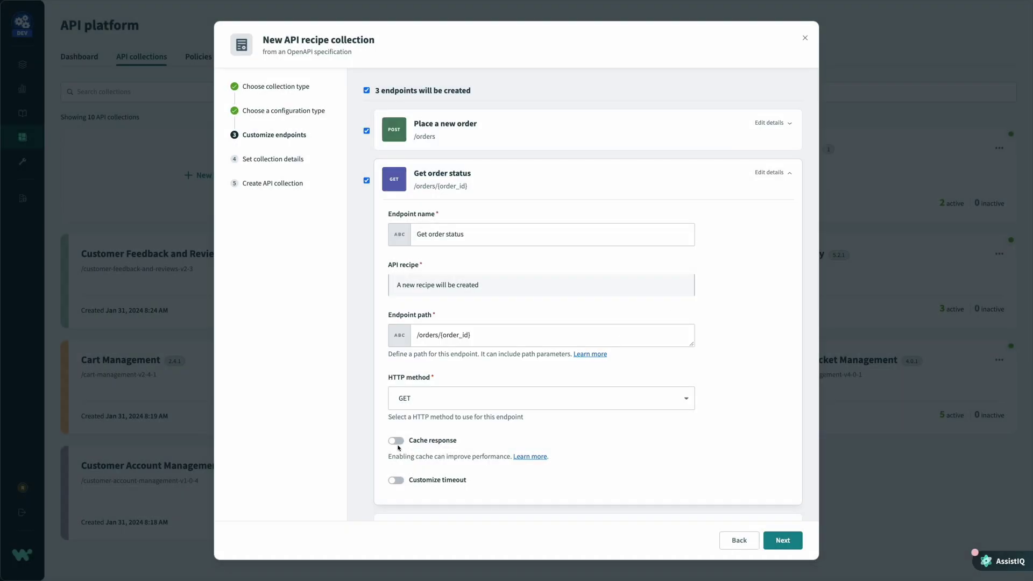
click(396, 441)
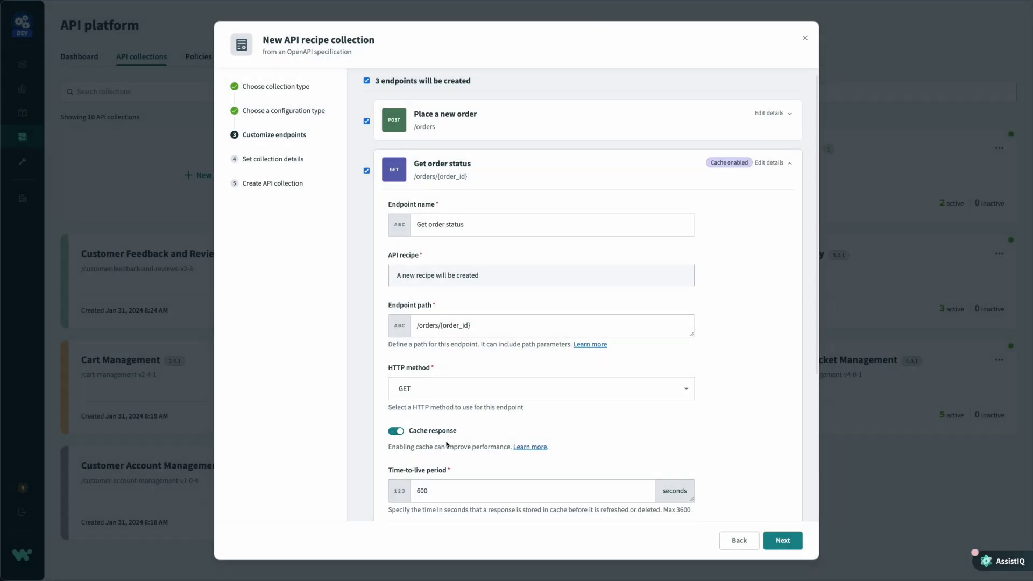
scroll(446, 445, down, 1)
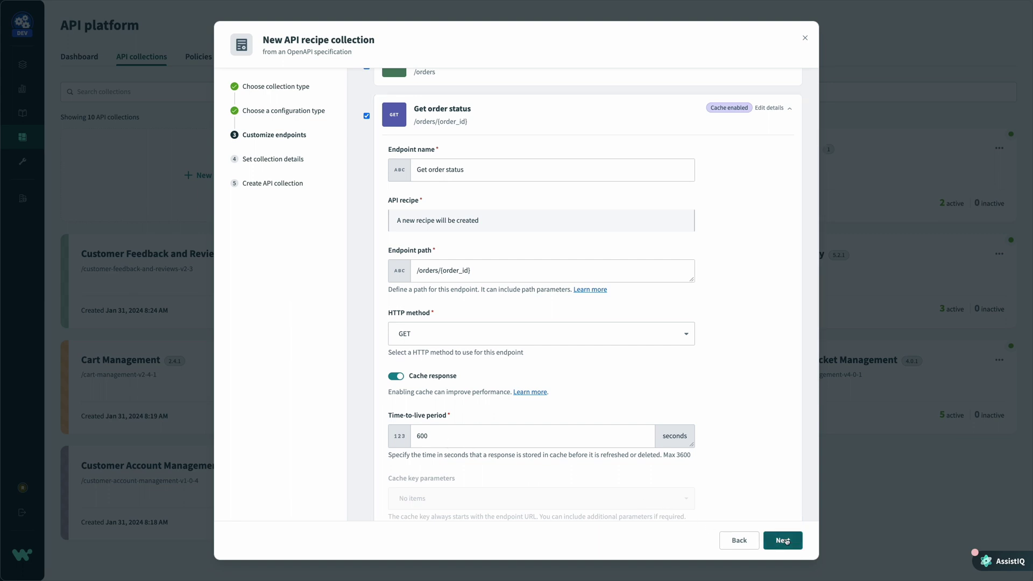
Create the E-Commerce Order Management API collection with recipes in the [Retail] Order Management API folder
click(783, 540)
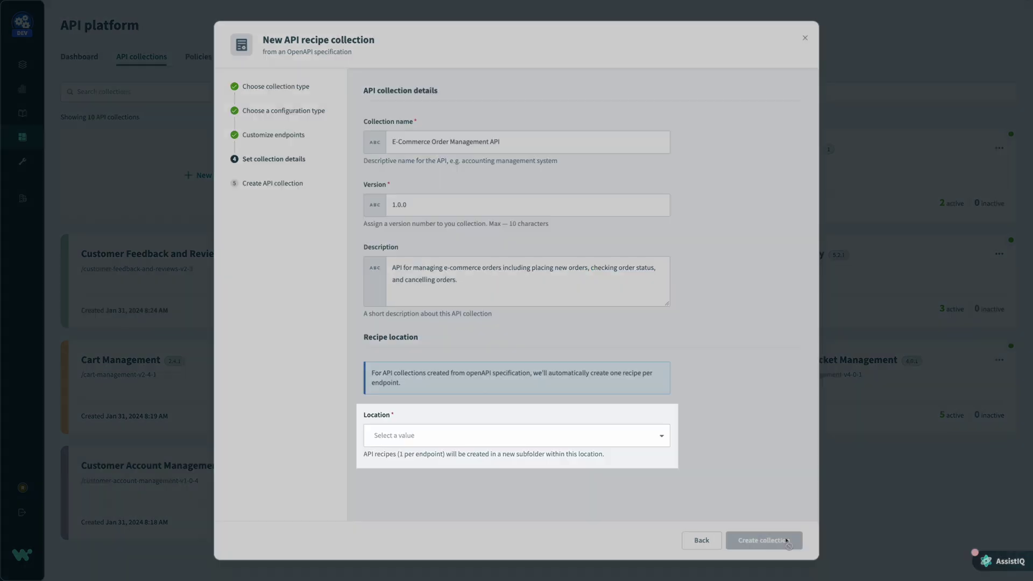
click(592, 432)
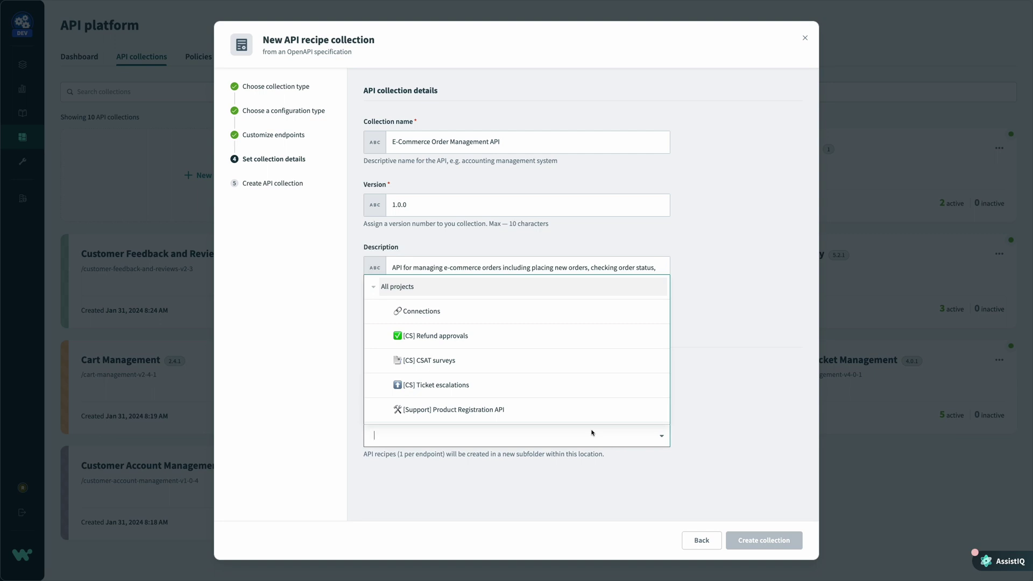
text(order)
click(598, 417)
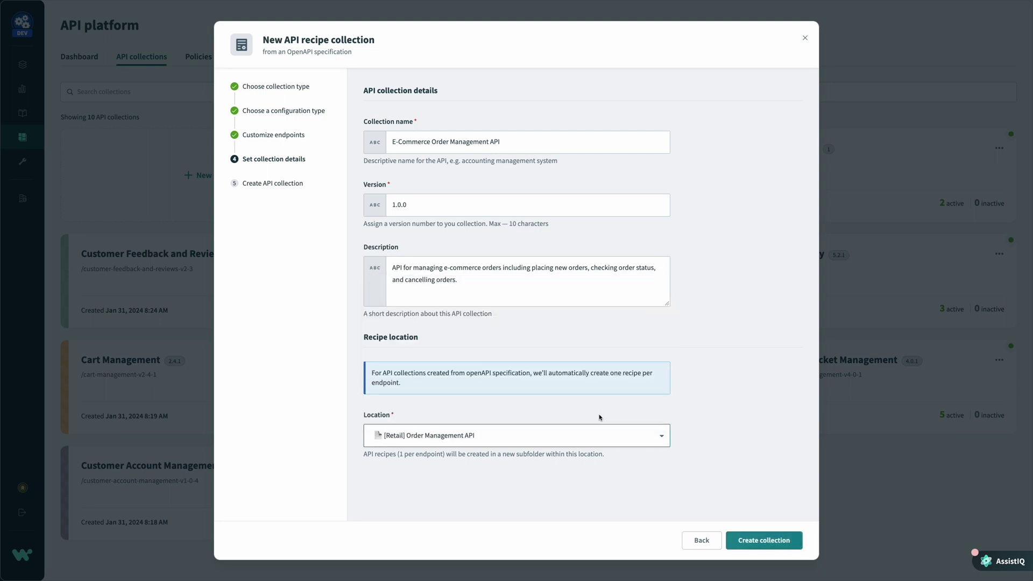
click(749, 538)
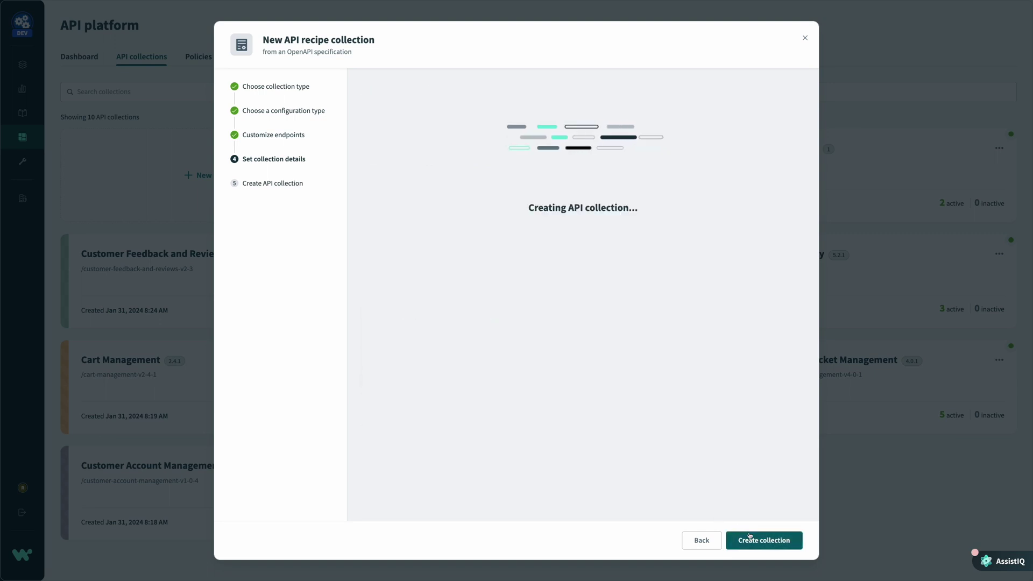
click(749, 539)
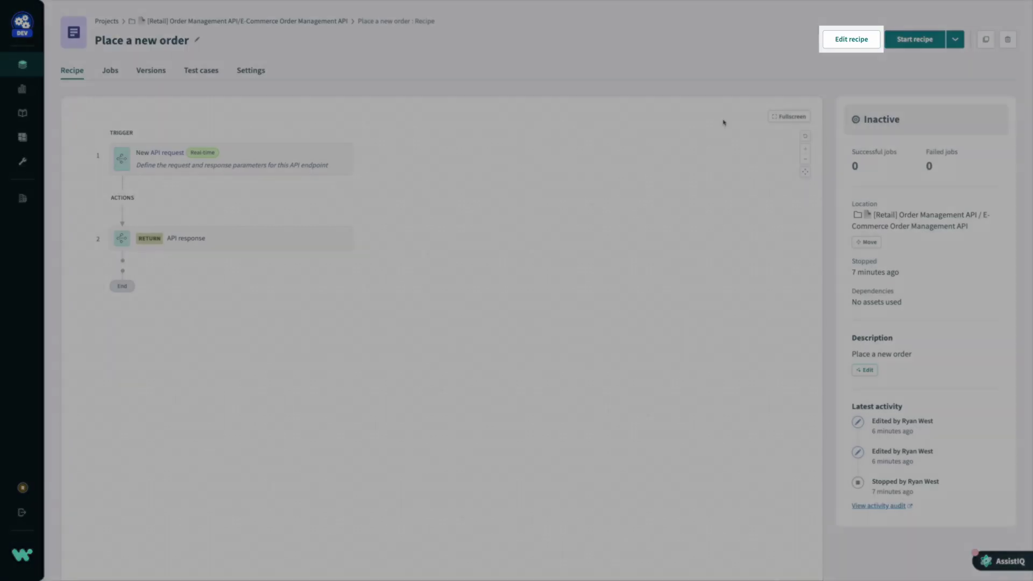
Edit the Place a new order recipe, check its API request trigger, and insert an app action before the response
click(836, 44)
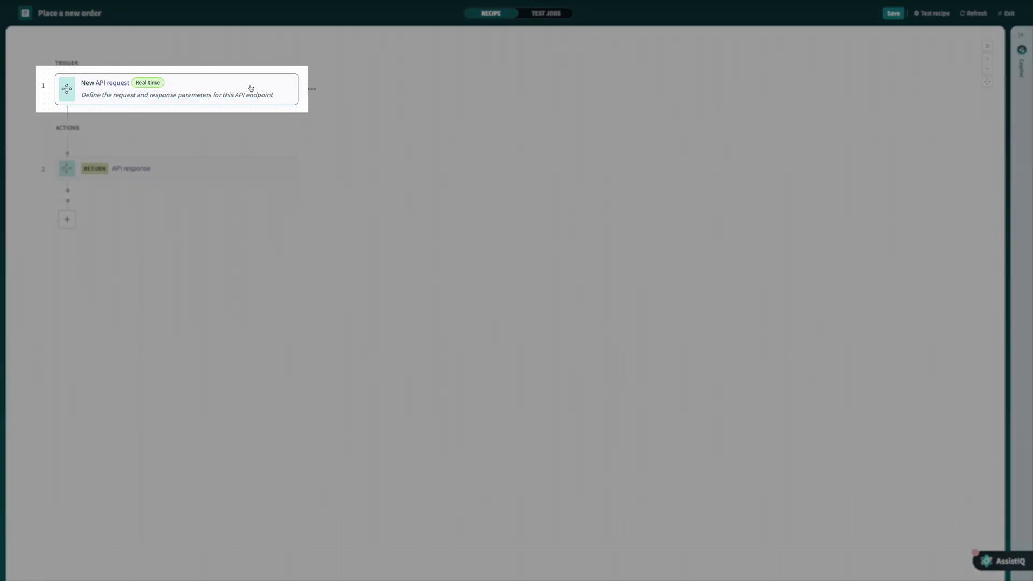
click(250, 88)
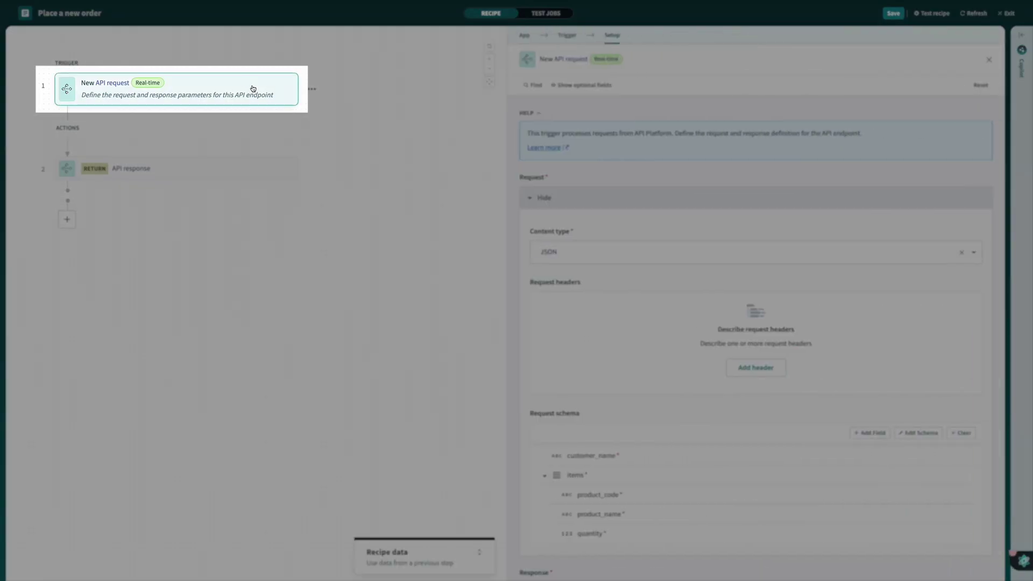
scroll(722, 264, down, 2)
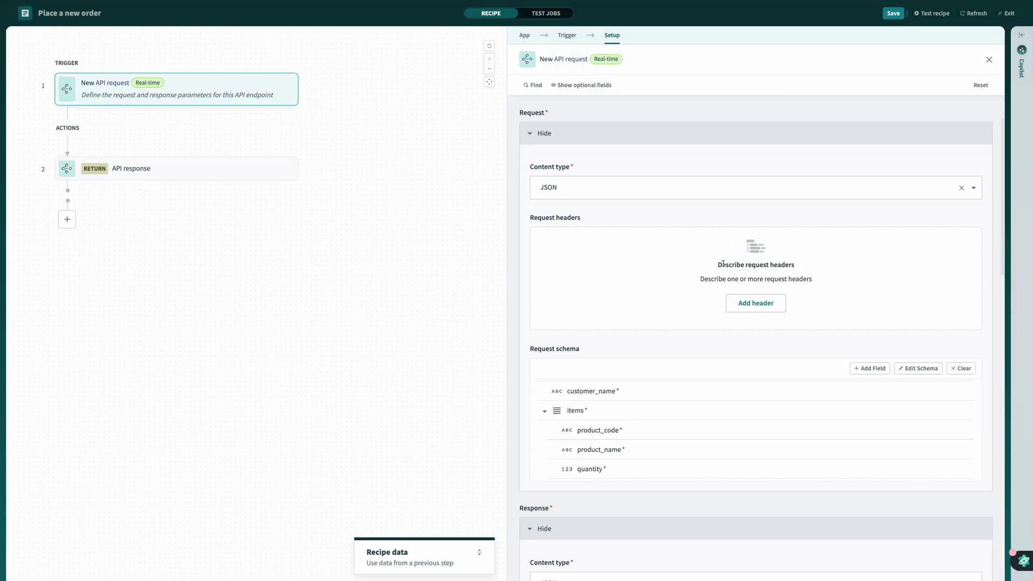
scroll(990, 157, down, 3)
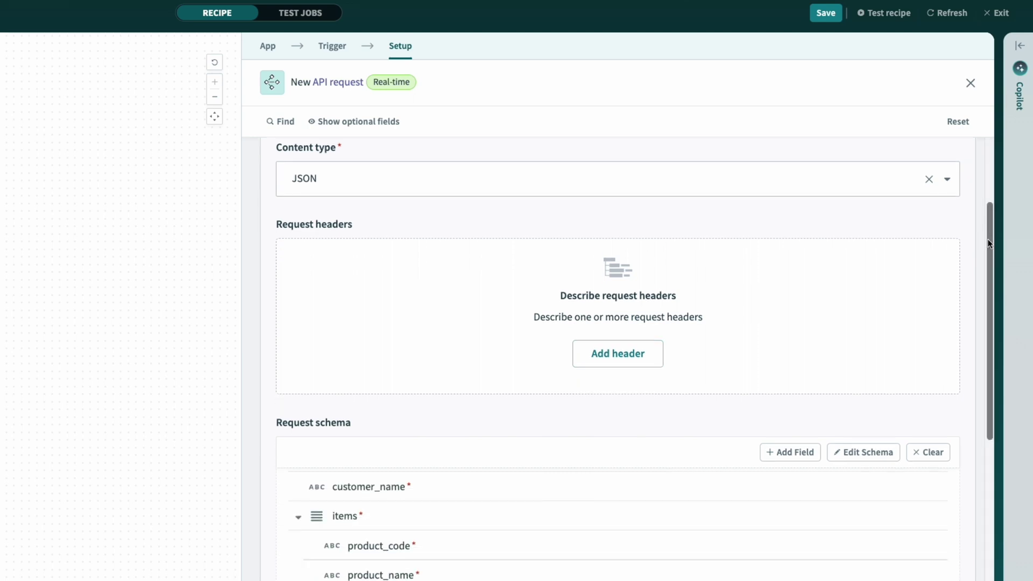
drag(988, 239, 990, 515)
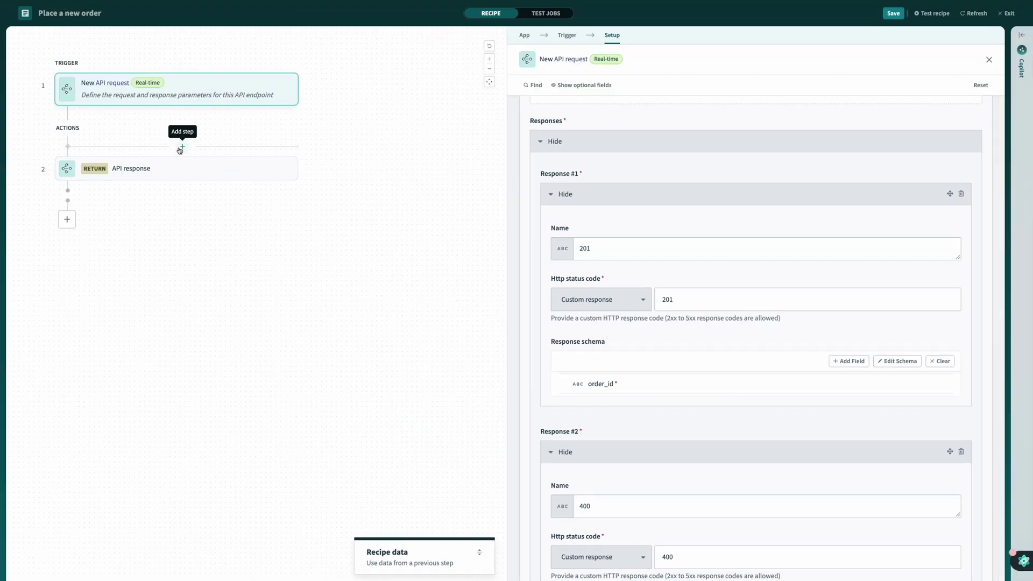
click(181, 147)
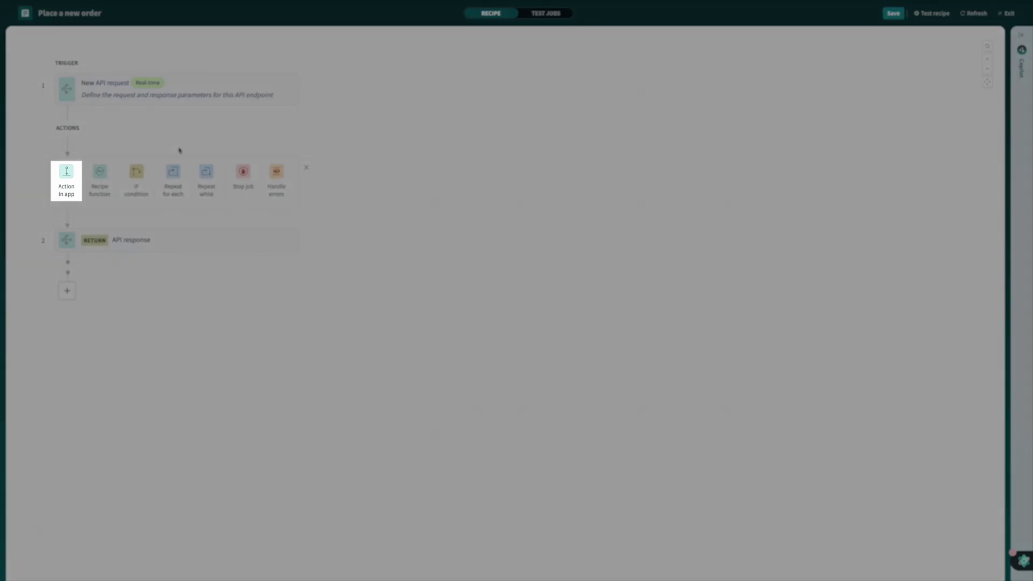
click(60, 179)
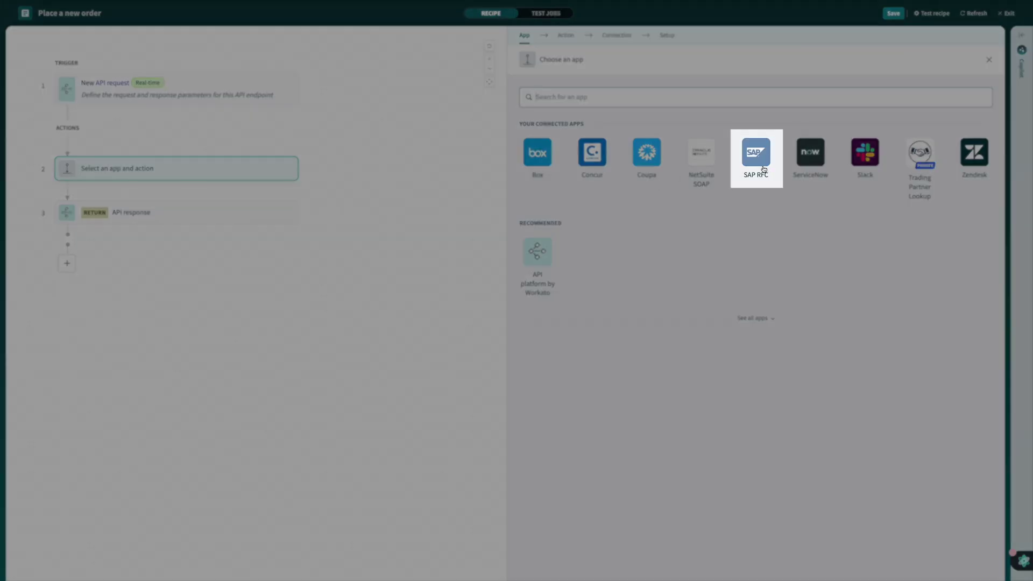
Make step 2 an SAP RFC Begin transaction on SAP Production, then add another app action step
click(761, 170)
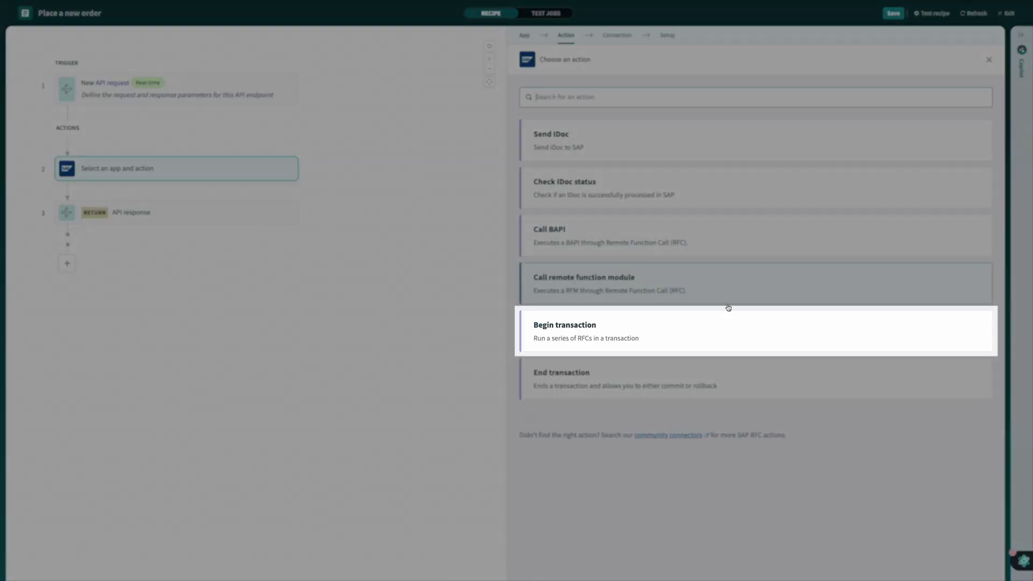
click(728, 326)
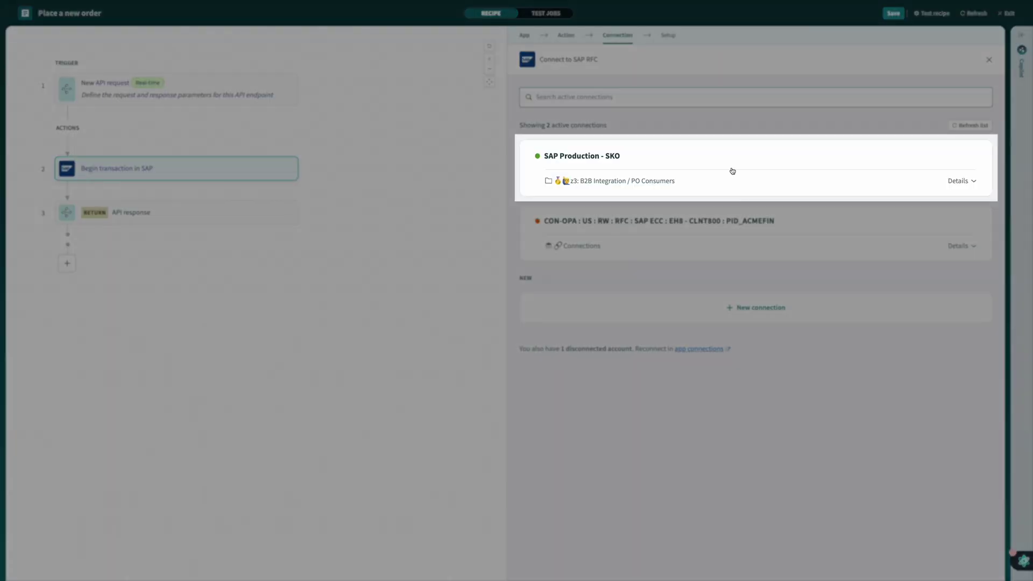
click(730, 168)
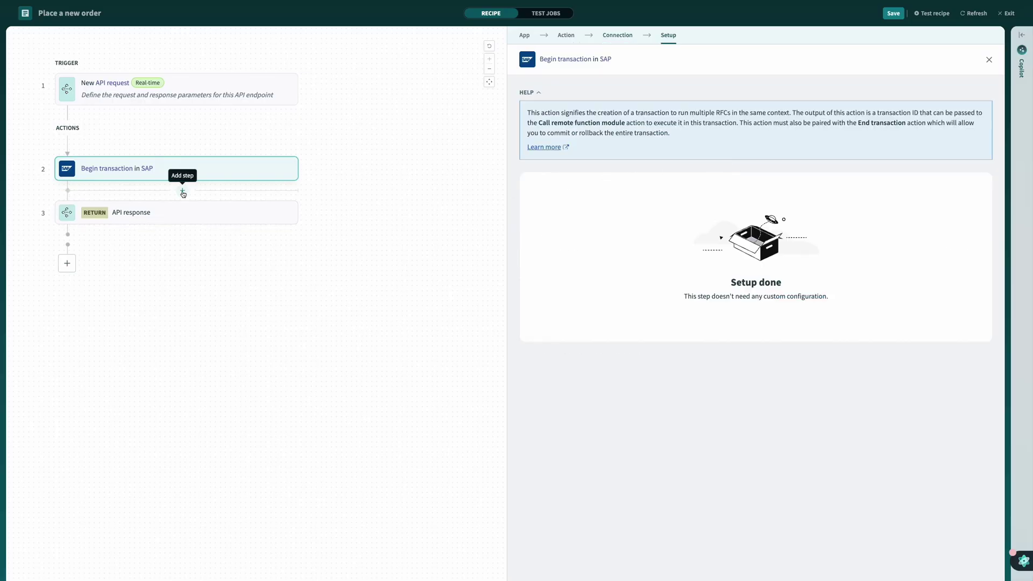
click(182, 192)
click(68, 220)
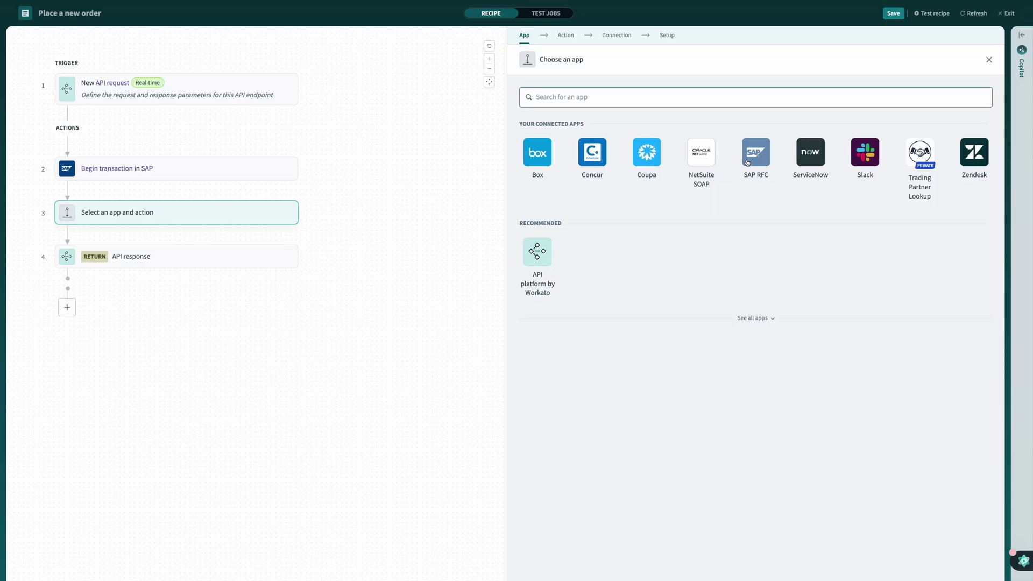
Set step 3 to call BAPI_SALESORDER_CREATEFROMDAT2, described 'Create sales order', using step 2's Transaction ID
click(747, 163)
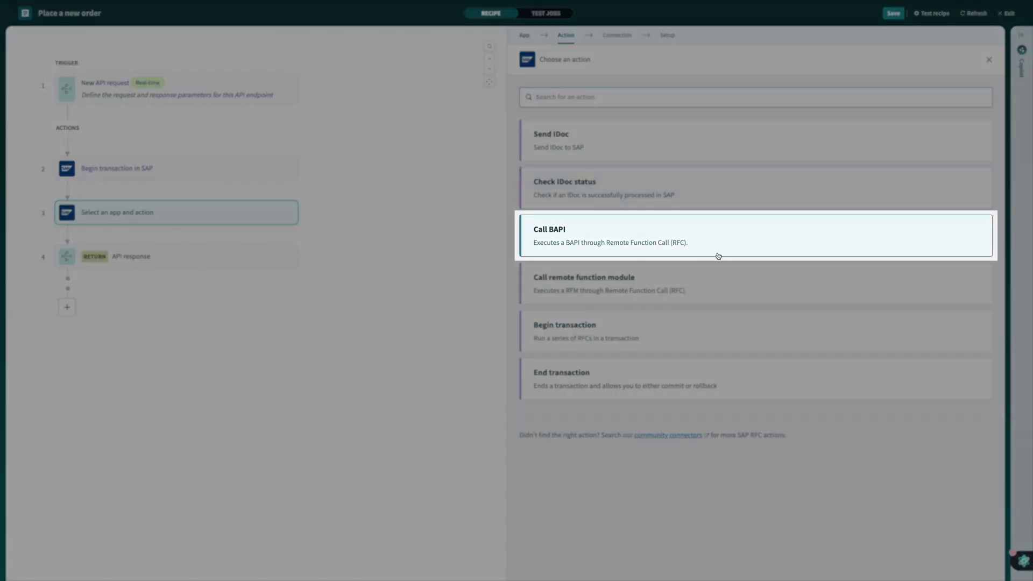
click(717, 252)
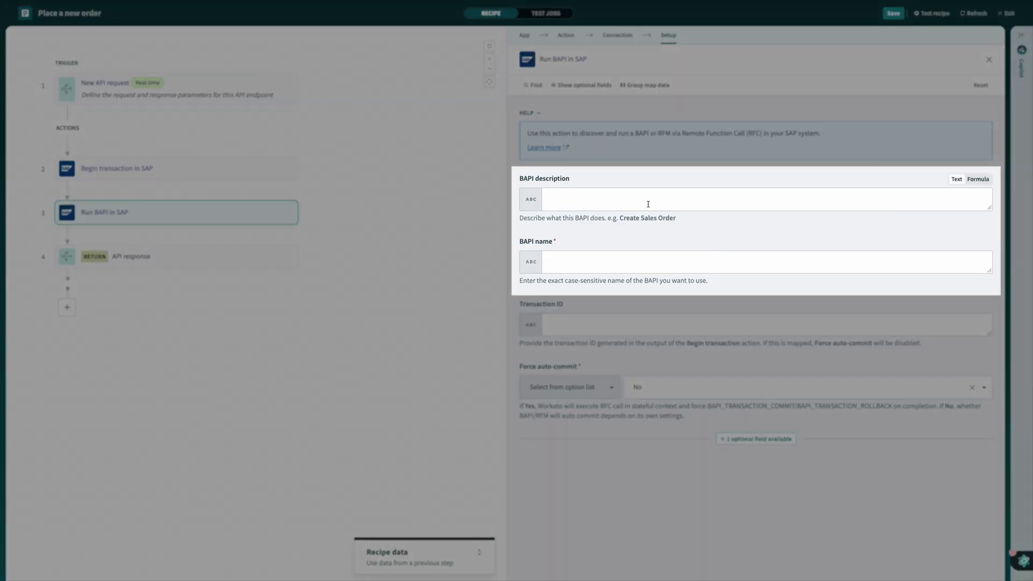
click(648, 201)
text(C)
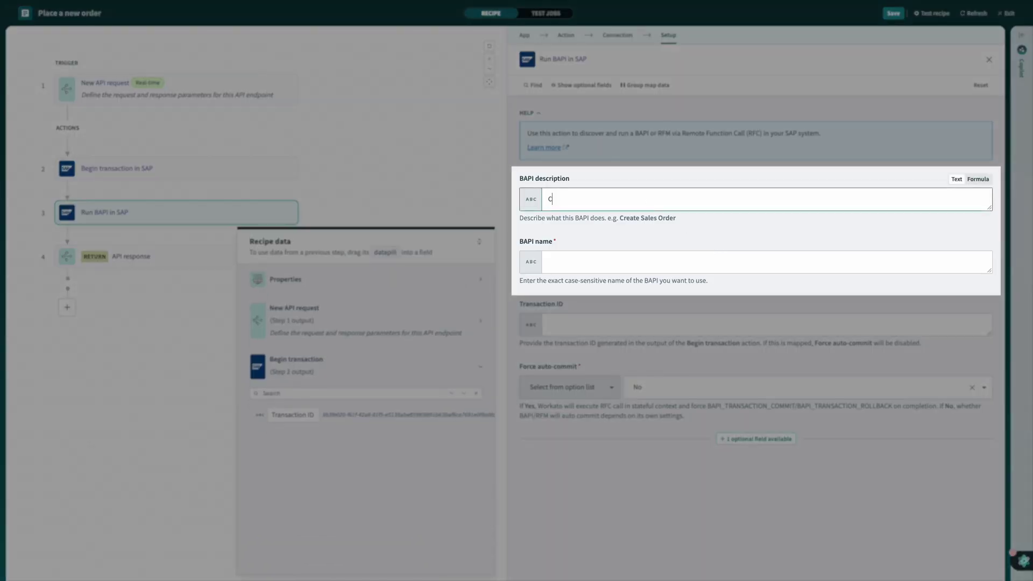
text(reate sales order)
click(659, 262)
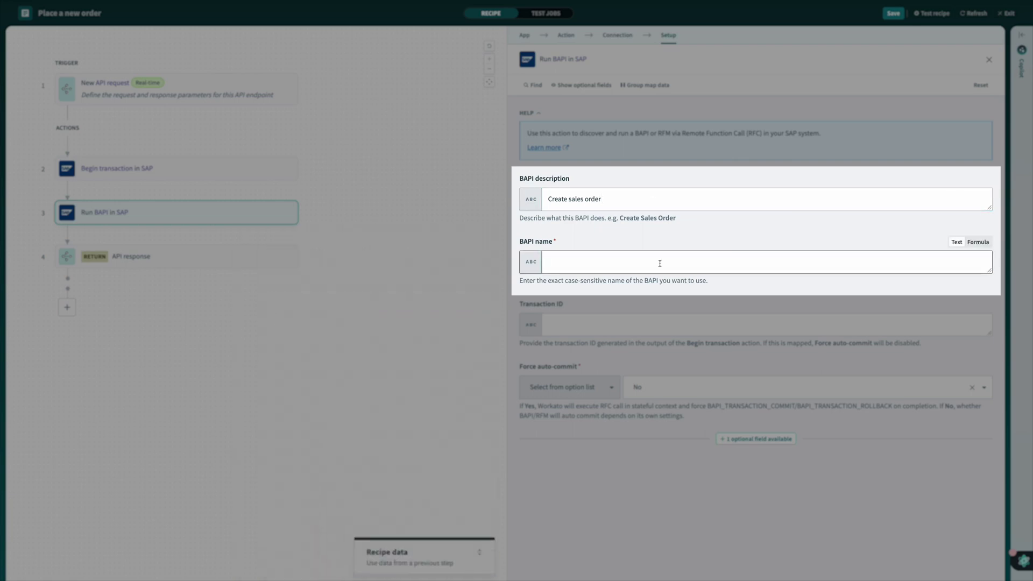
text(BAPI_SALESORDER_CREATEFROMDAT2)
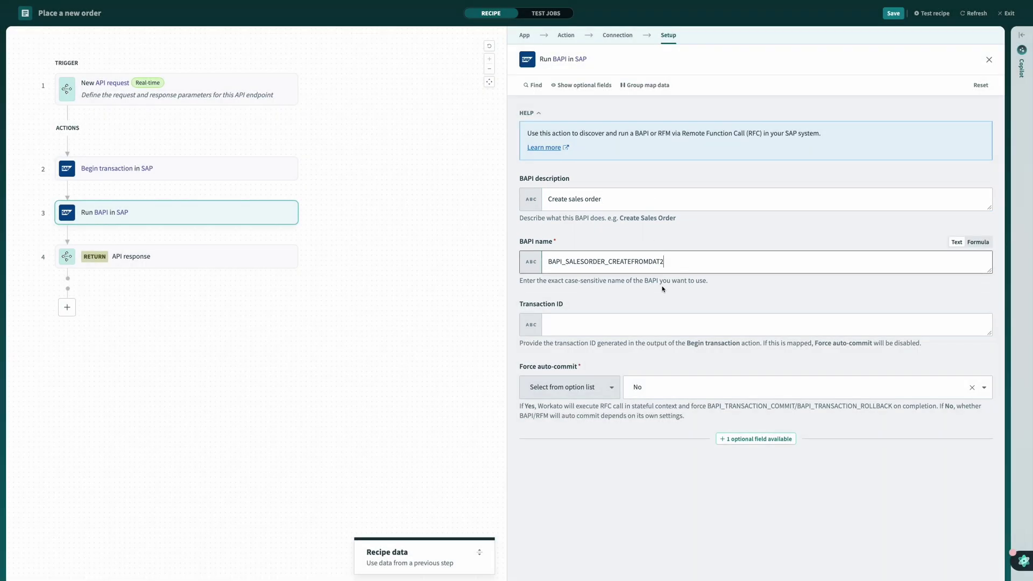
click(682, 323)
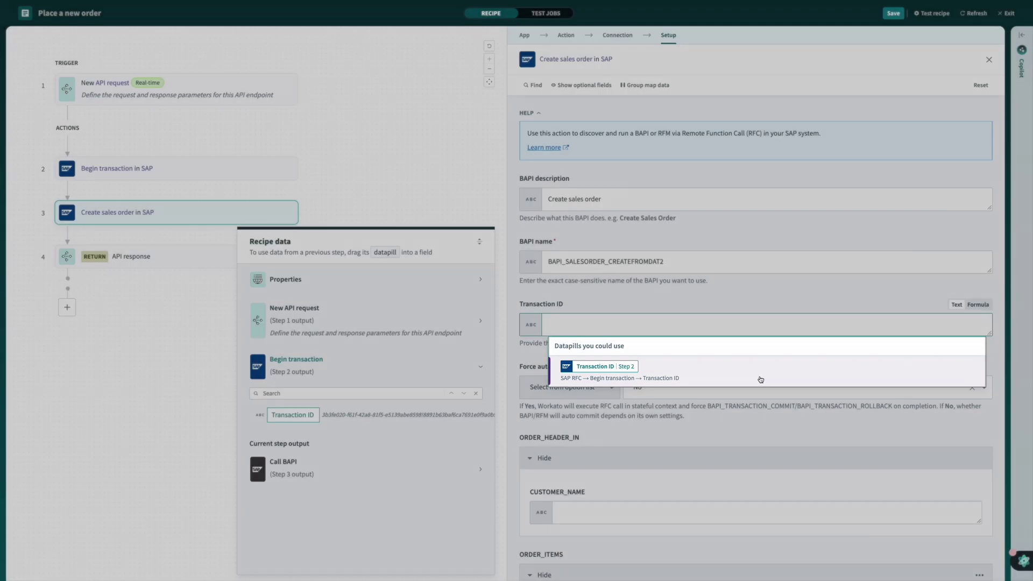
click(761, 380)
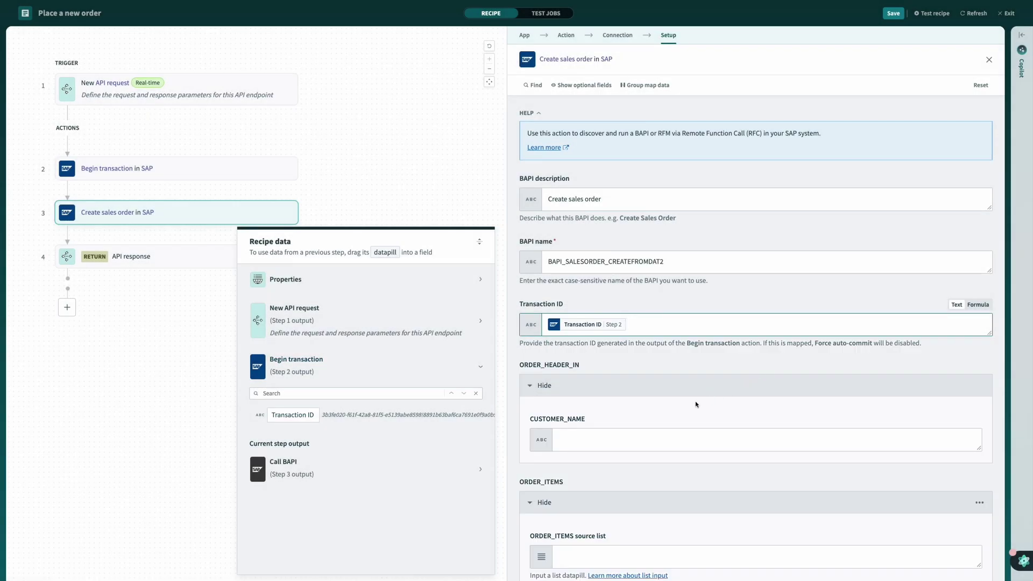
click(610, 441)
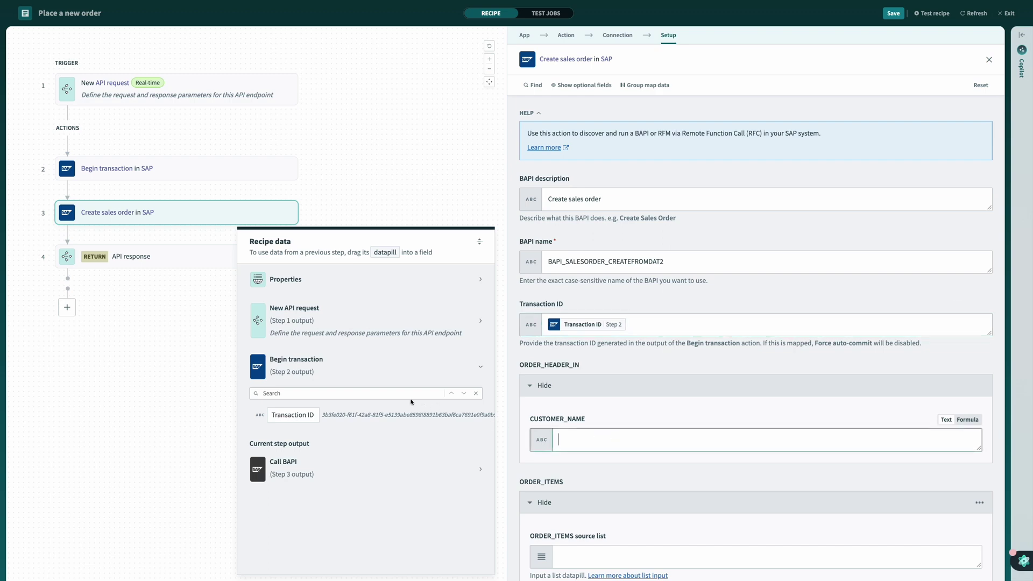
Map the request's Customer name, Items, Product code and Quantity into CUSTOMER_NAME, ORDER_ITEMS, PRODUCT_CODE and QUANTITY
click(389, 333)
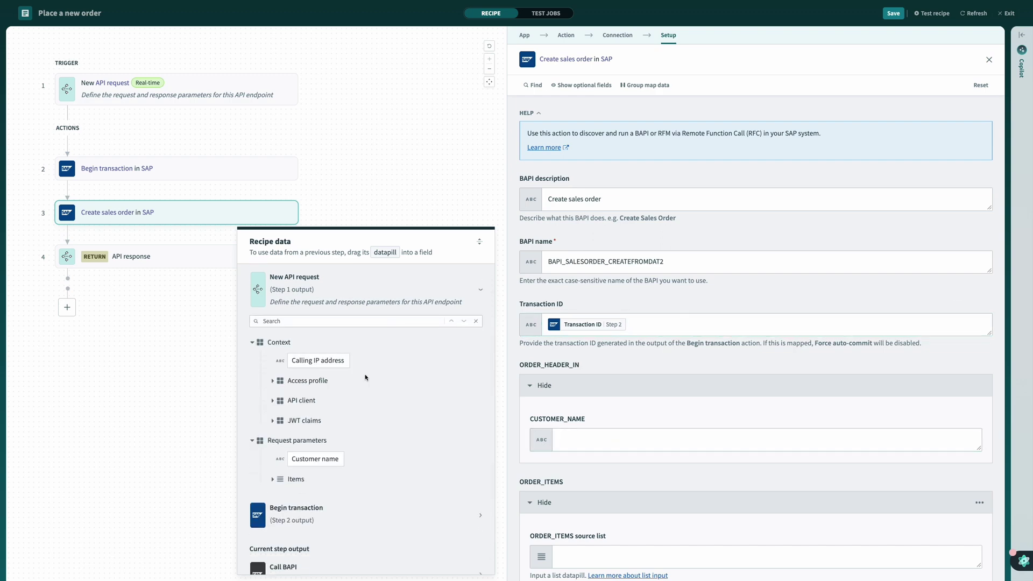
click(331, 462)
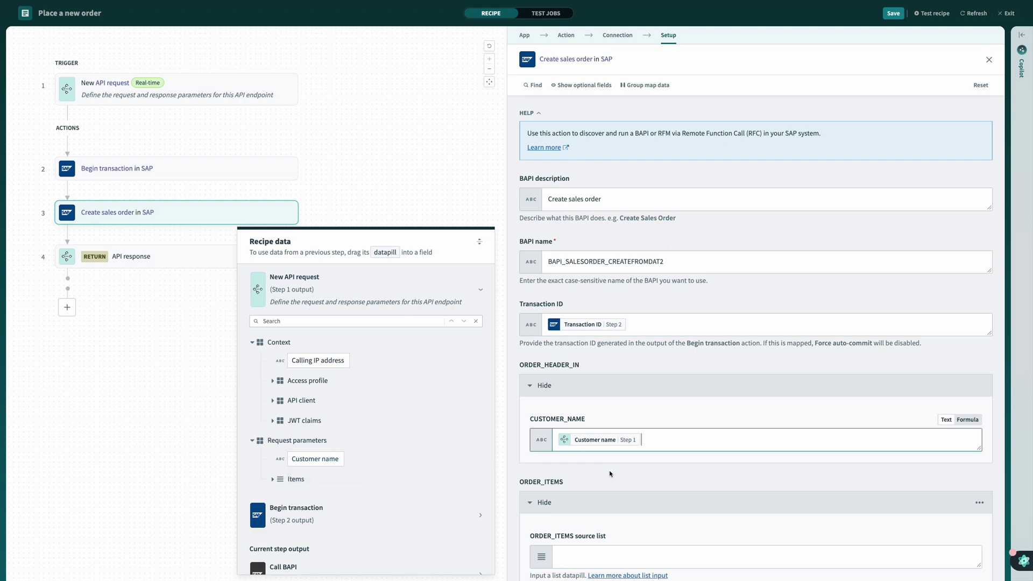
scroll(611, 472, down, 2)
scroll(613, 473, down, 3)
click(753, 298)
click(299, 478)
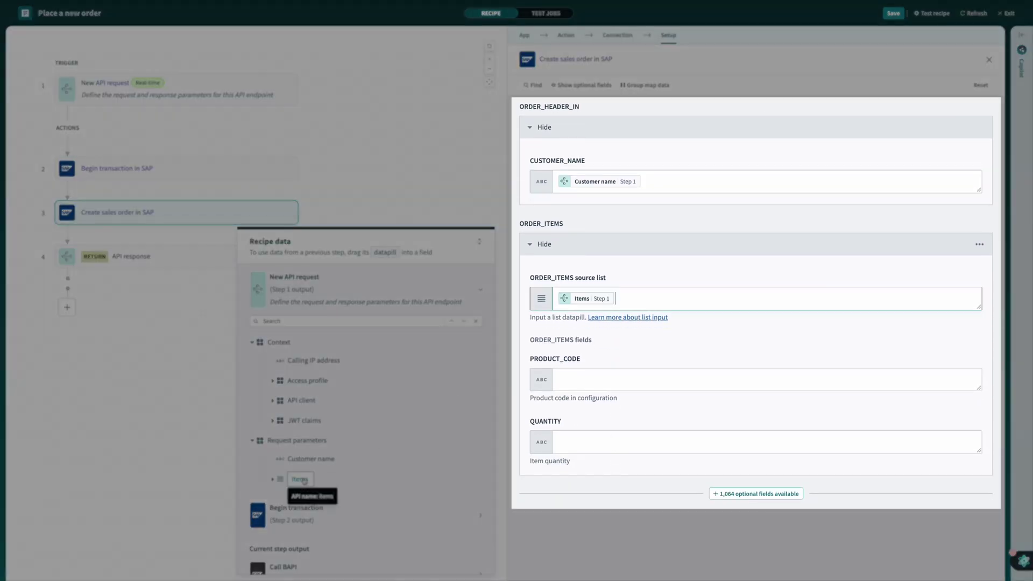
click(272, 479)
click(586, 379)
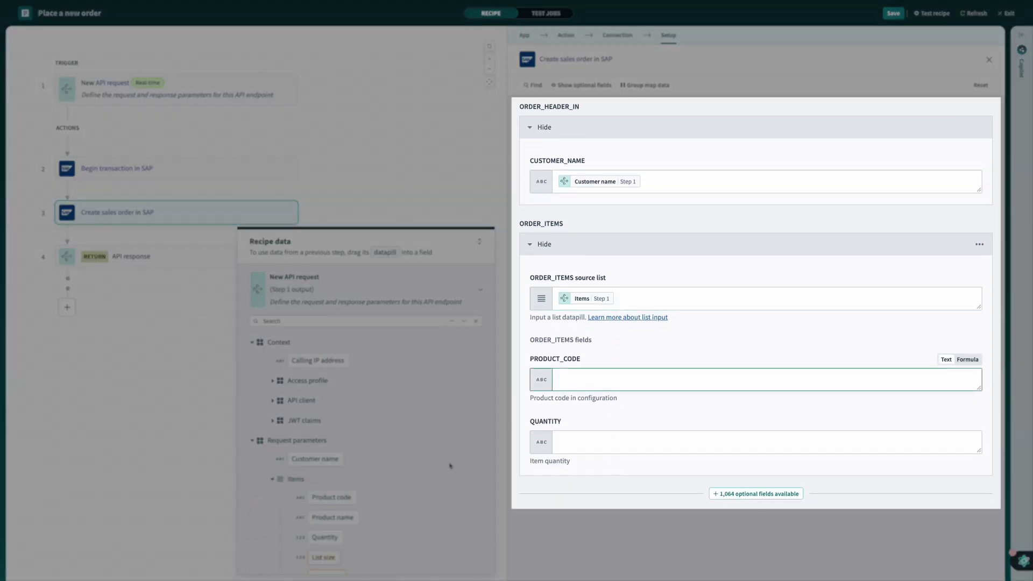
click(331, 497)
click(588, 438)
click(342, 534)
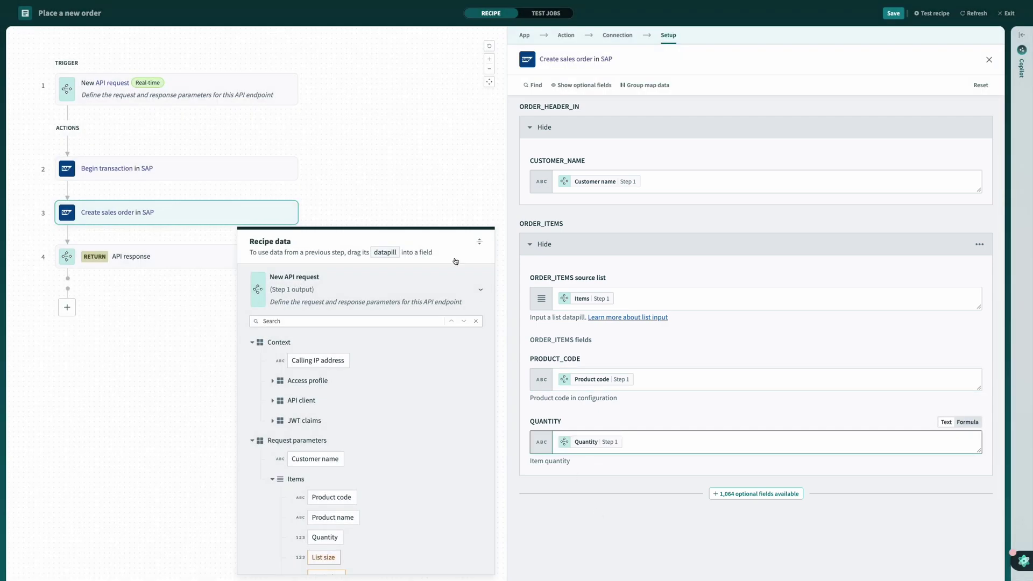
click(437, 214)
Insert a Handle errors Monitor block and move the two SAP steps inside it
click(182, 240)
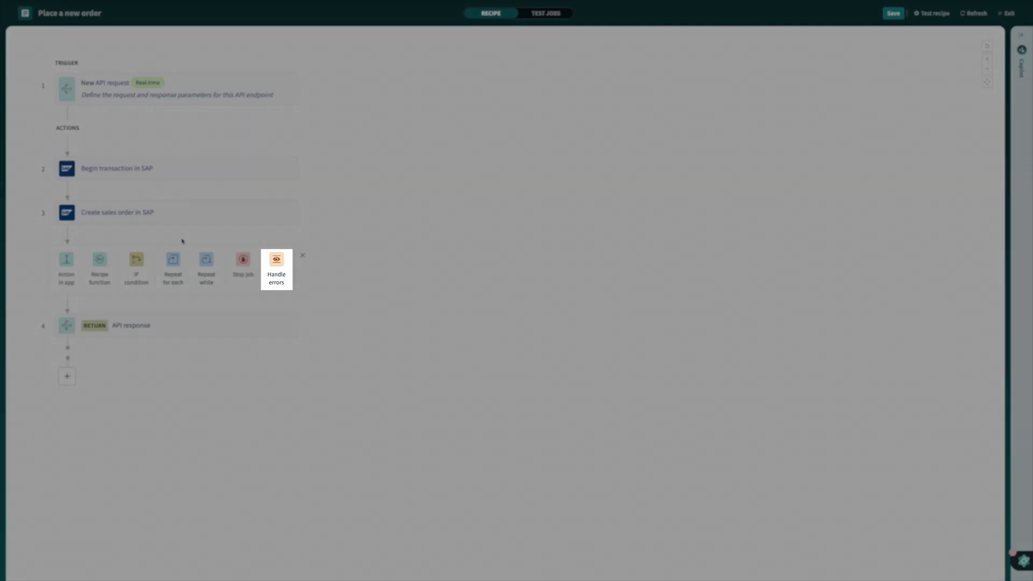
click(272, 269)
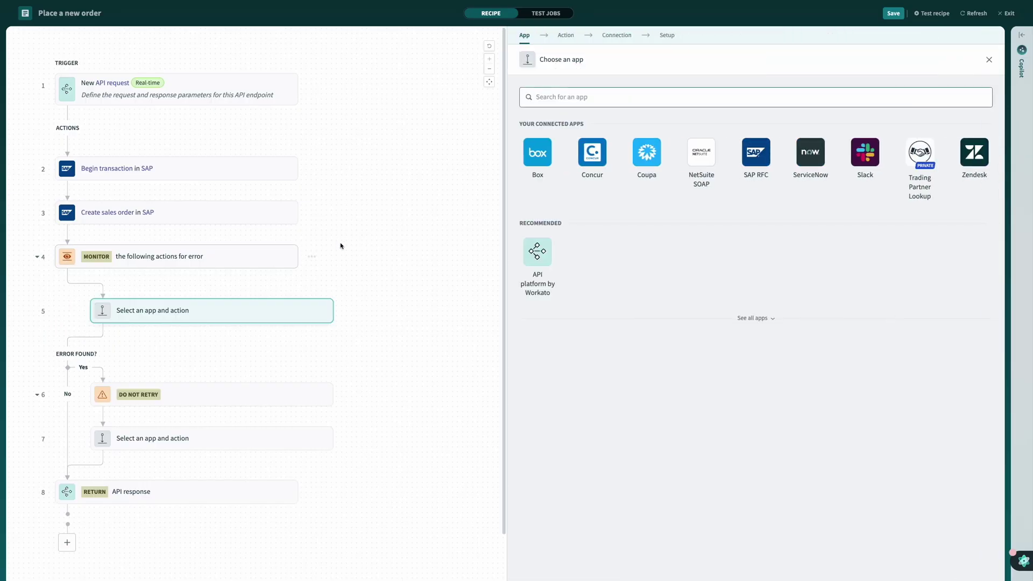
drag(341, 242, 267, 299)
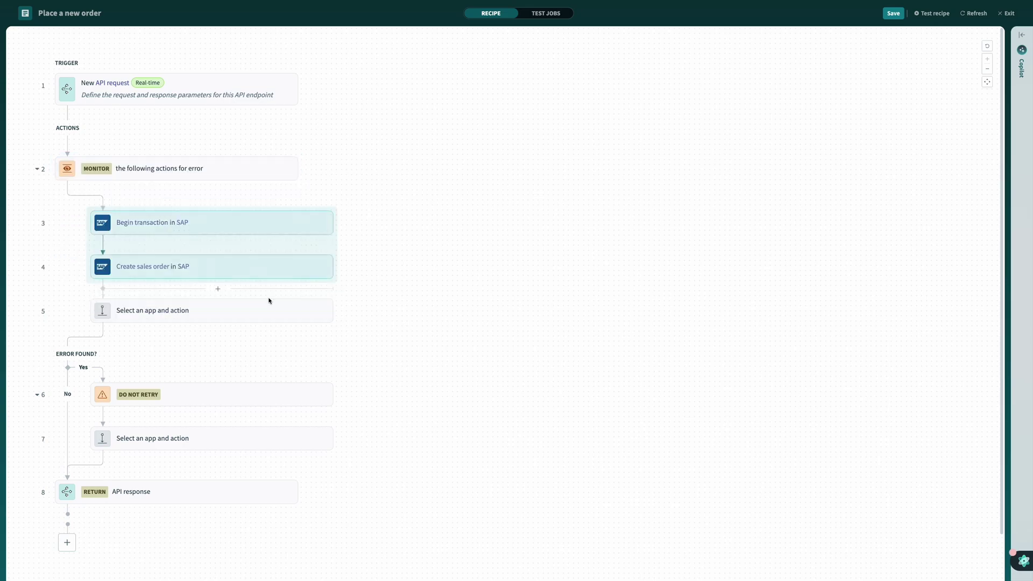
Delete the empty placeholder step and begin a new action in the error branch
click(348, 313)
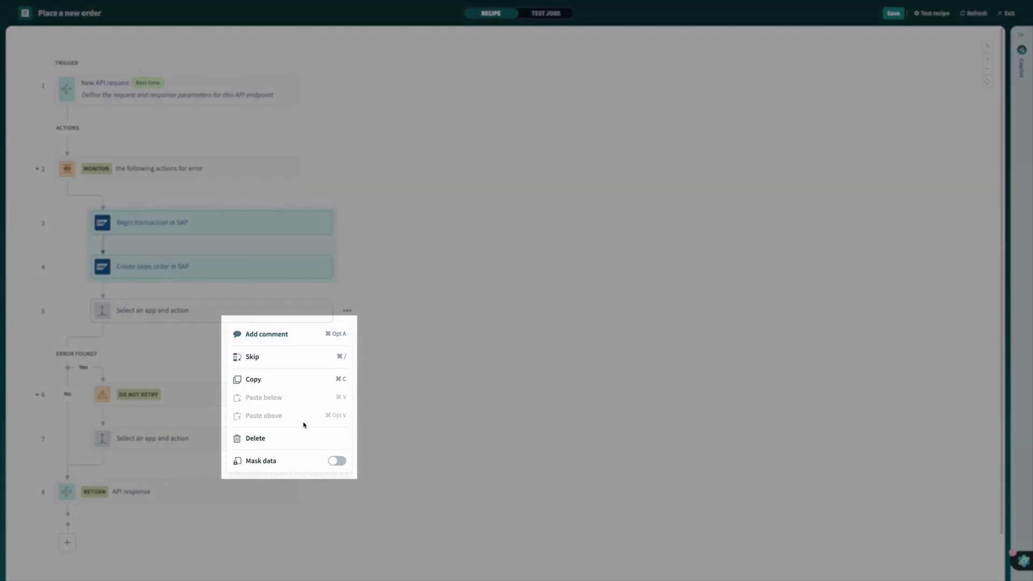
click(289, 444)
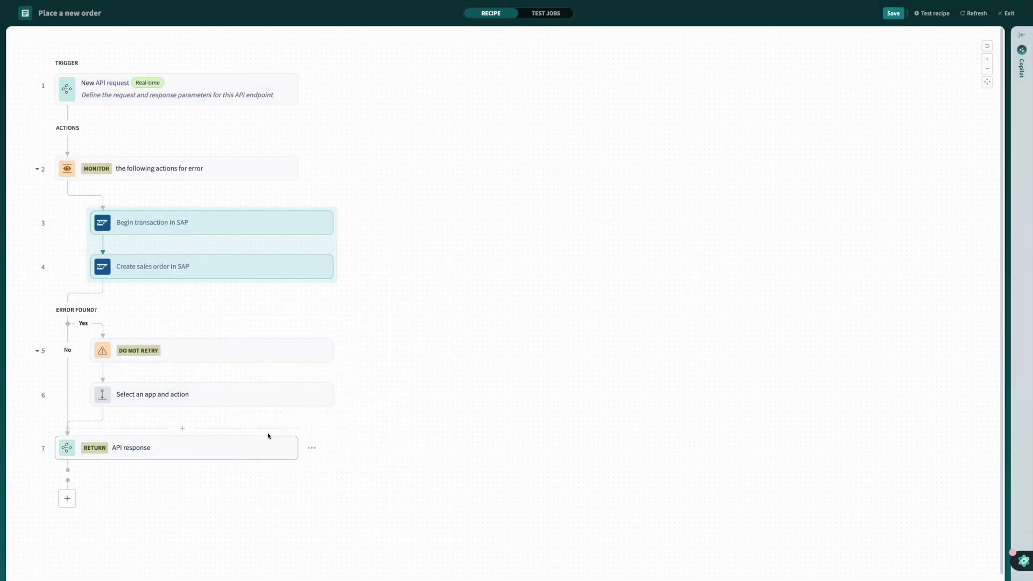
click(239, 401)
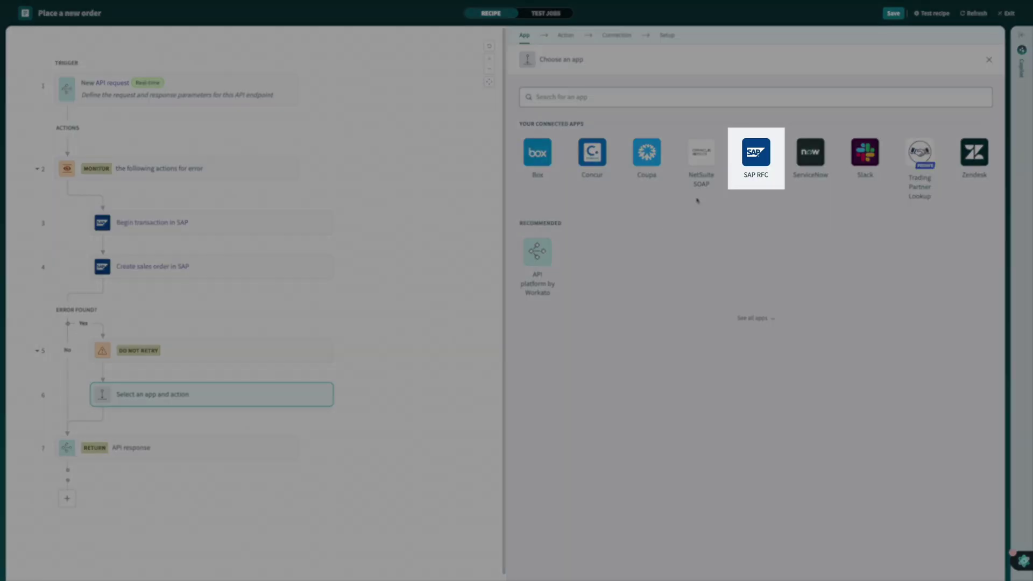
Make the error-branch action SAP RFC End transaction with step 3's Transaction ID and Rollback changes
click(762, 154)
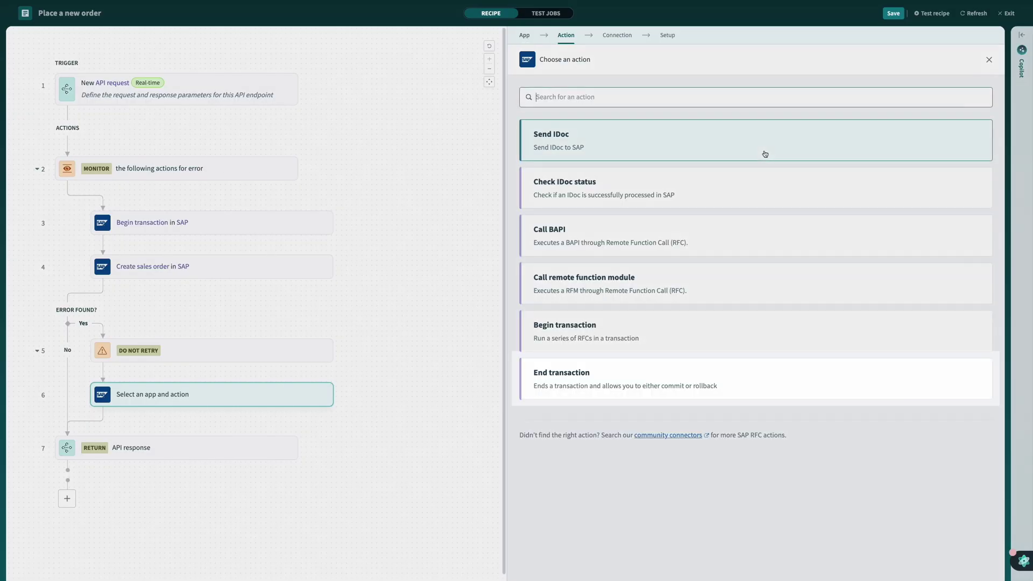
click(693, 372)
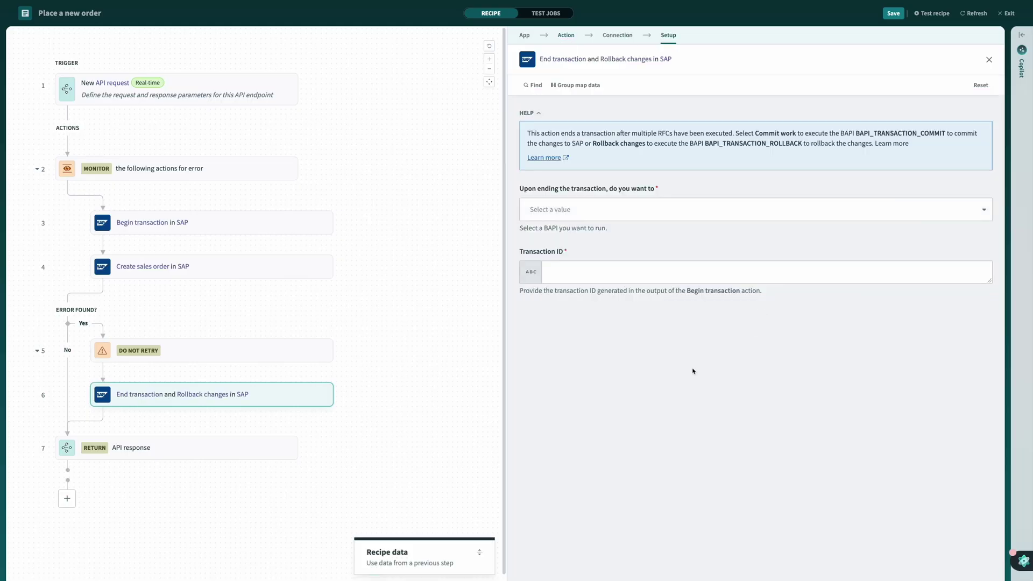
click(605, 270)
click(623, 322)
click(591, 213)
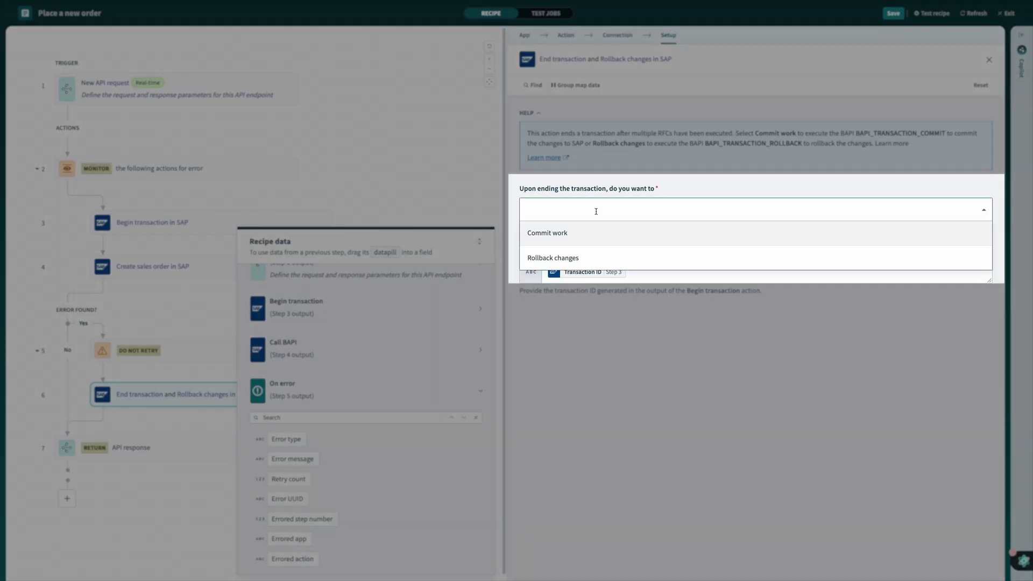
click(559, 256)
click(278, 382)
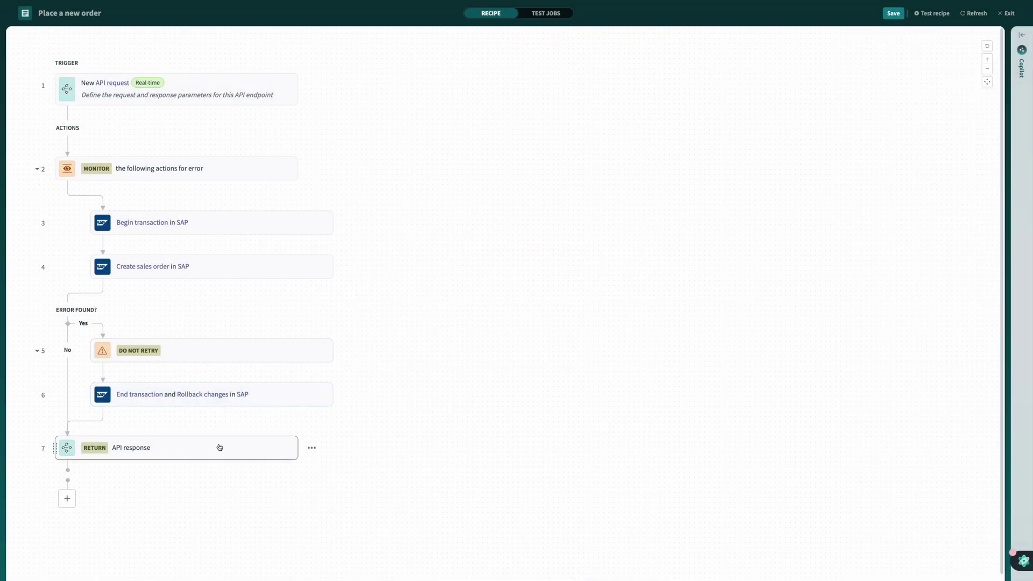
Move the API response step under the rollback and set its response code to 400
drag(219, 447, 257, 414)
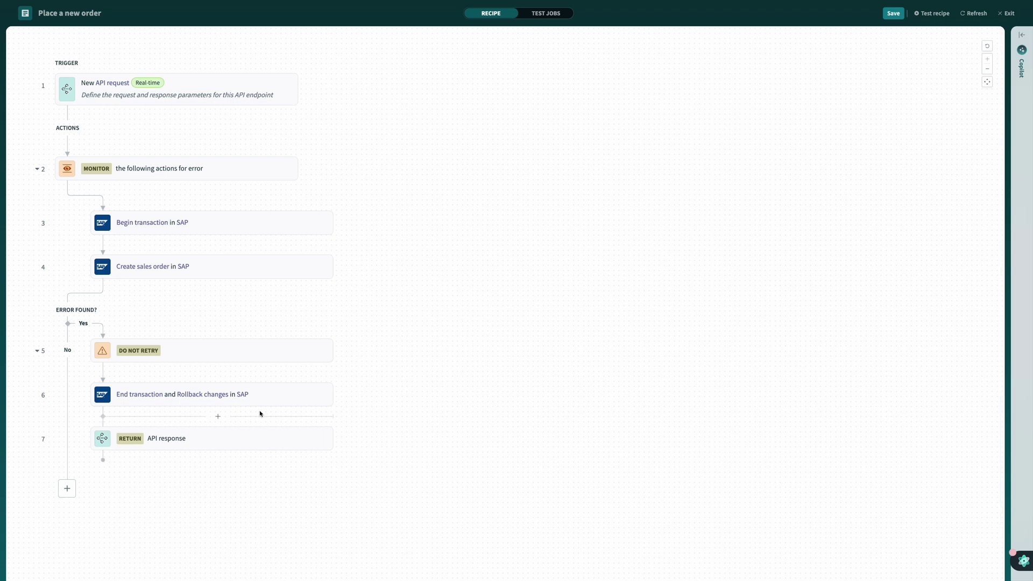
click(253, 438)
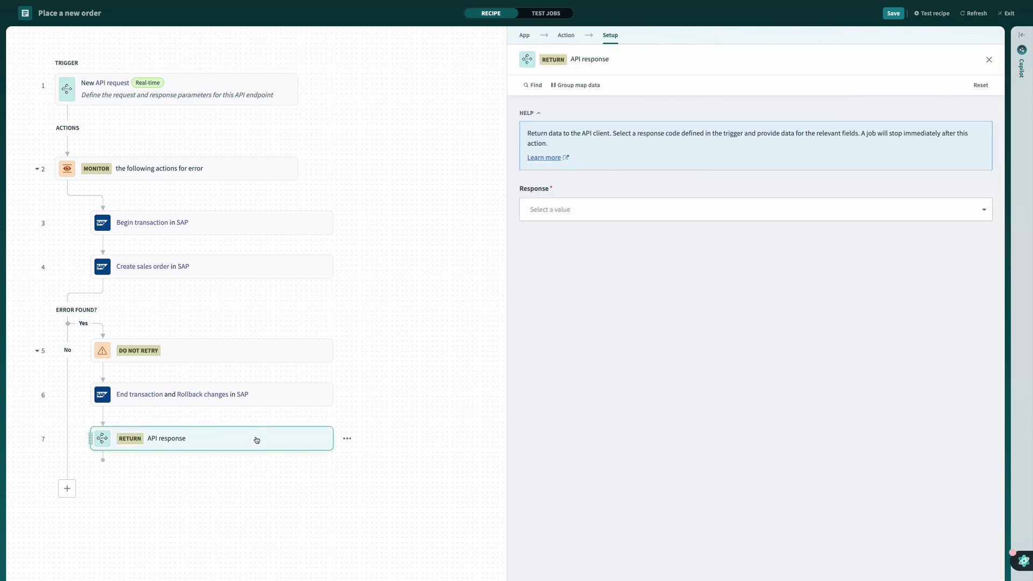
click(560, 209)
click(532, 258)
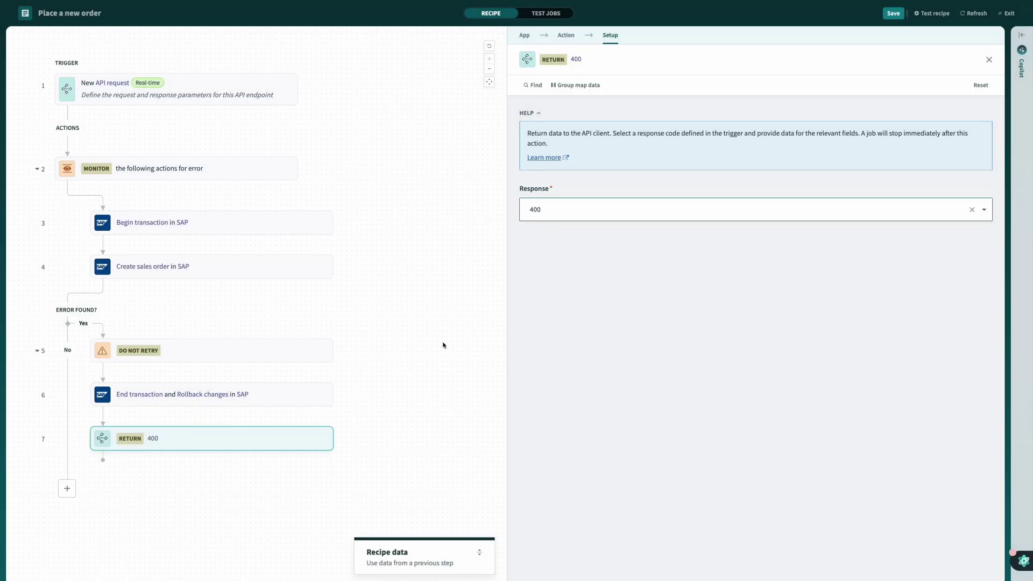
click(341, 462)
Copy the rollback and 400 steps below the Monitor block, switching the pasted End transaction to Commit work
right_click(271, 392)
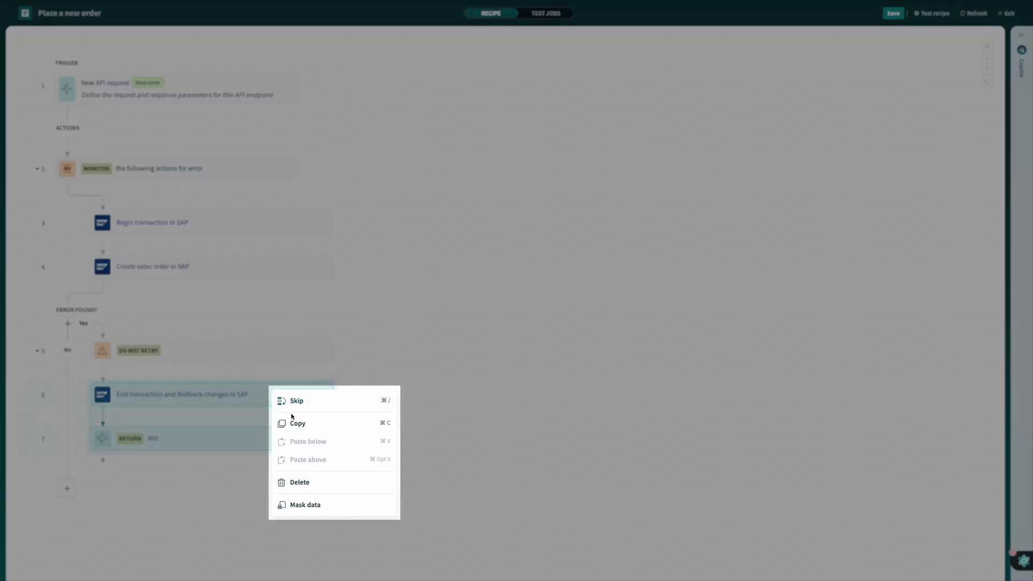
click(299, 420)
click(194, 474)
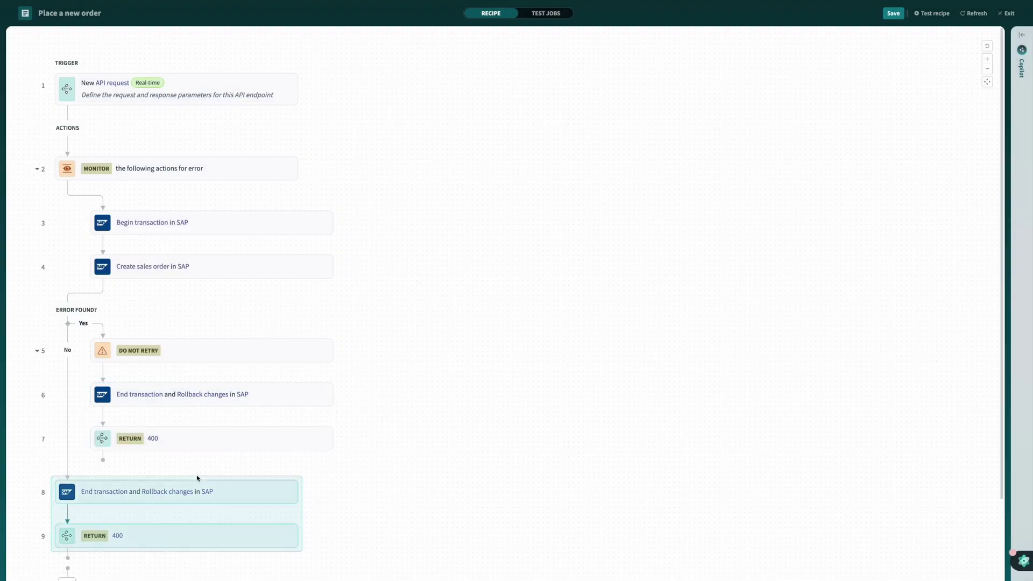
scroll(207, 447, down, 1)
click(212, 434)
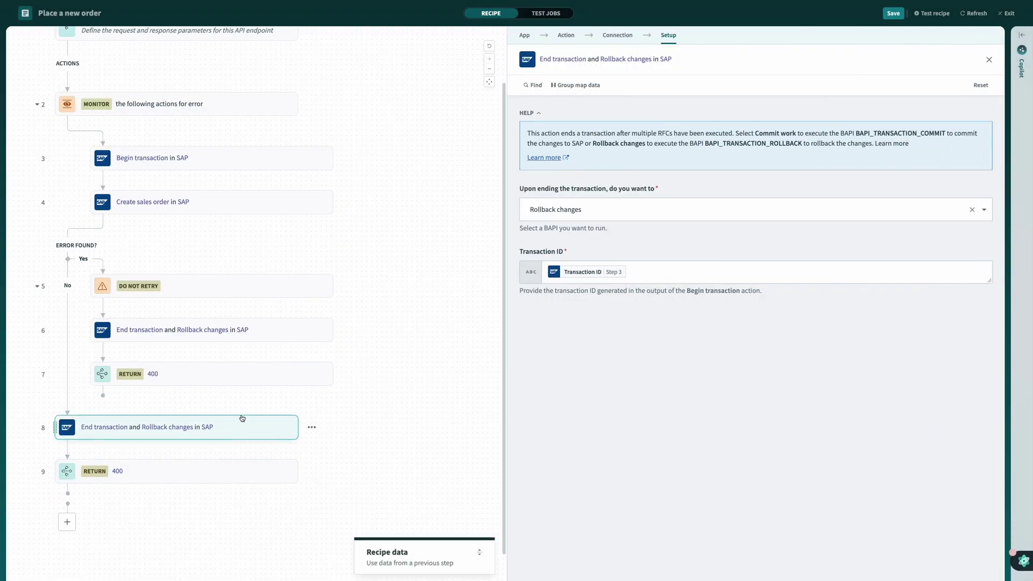
click(567, 218)
click(565, 229)
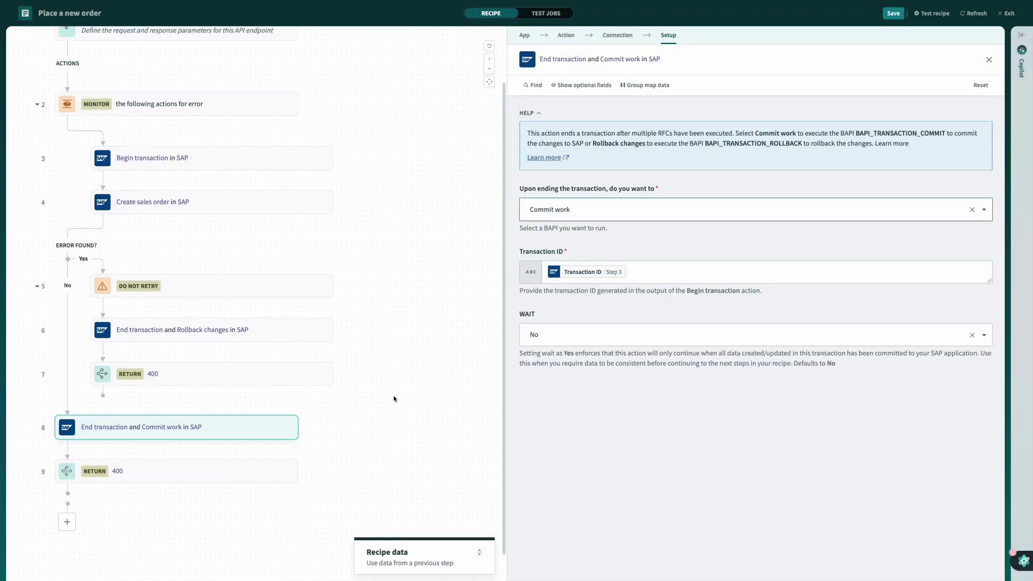
Set the pasted response step's code to 201 and begin filling its Order ID
click(258, 470)
click(548, 208)
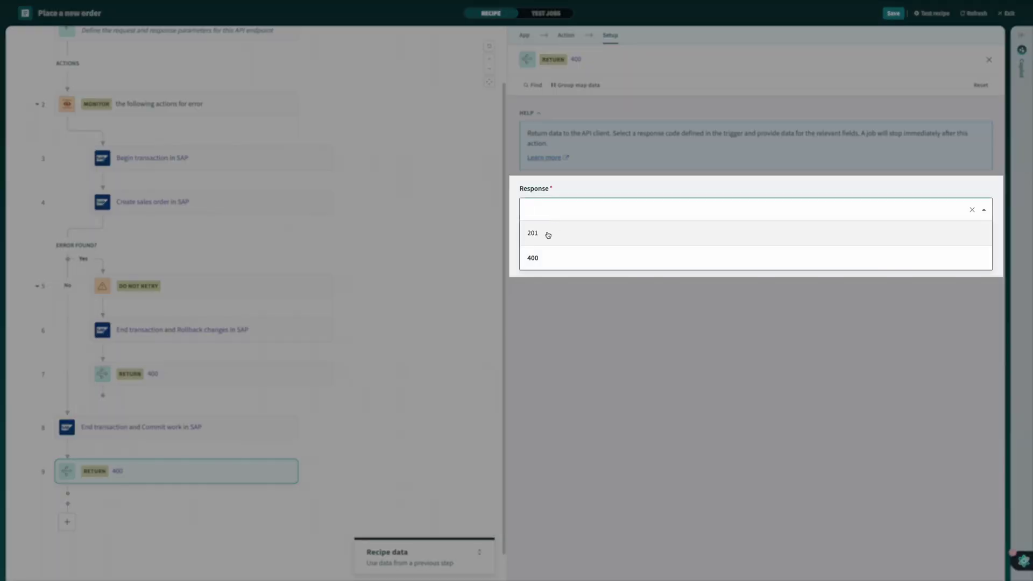
click(547, 233)
click(585, 314)
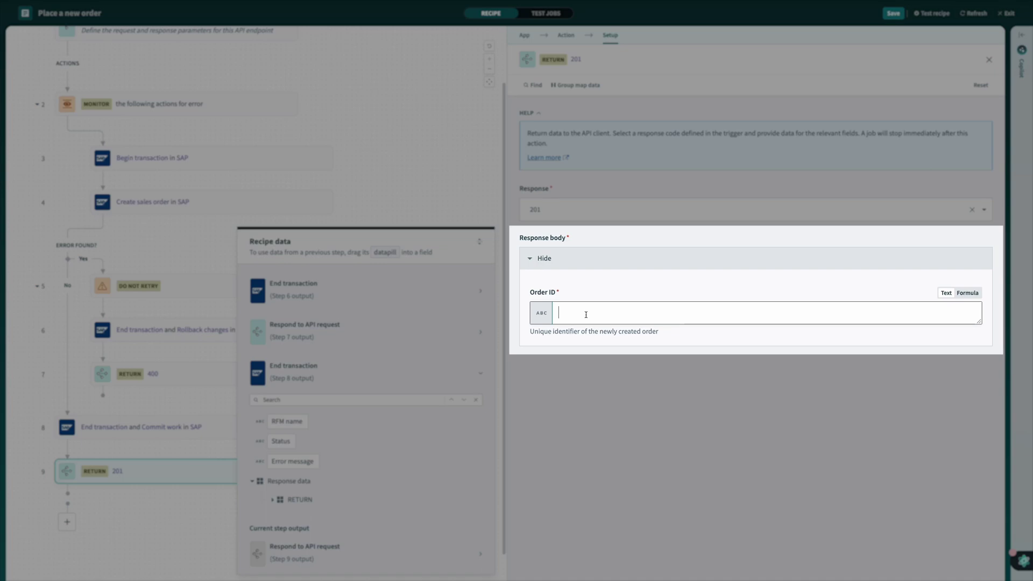
Map Begin transaction's Transaction ID into the 201 response's Order ID and start the recipe
scroll(465, 321, up, 5)
click(397, 294)
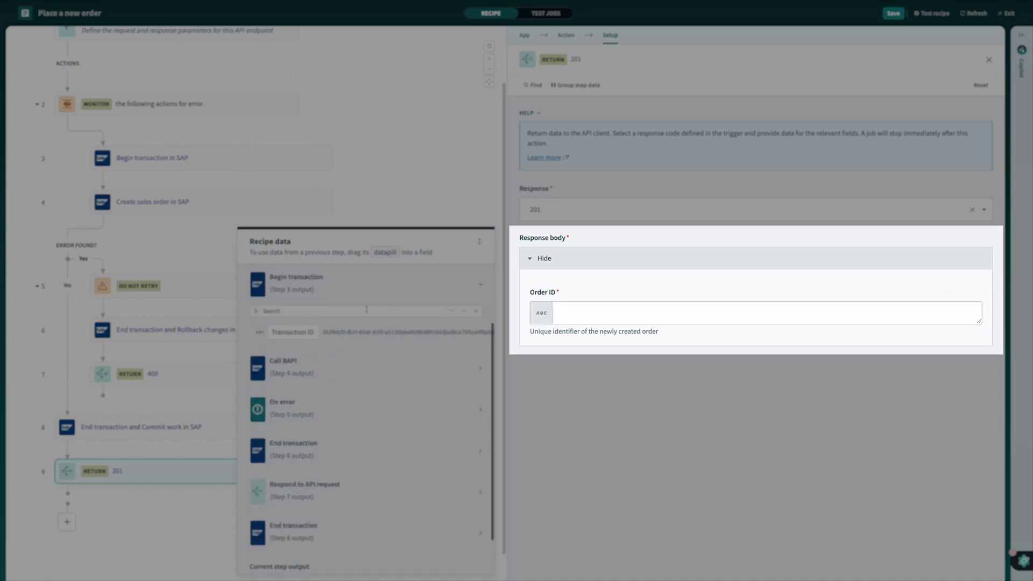
drag(305, 333, 591, 312)
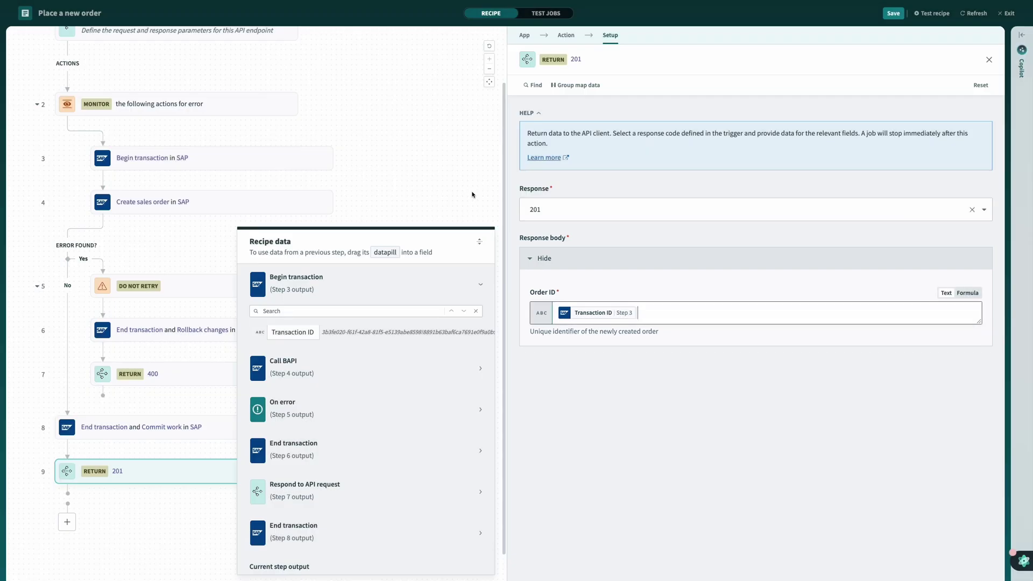
click(471, 196)
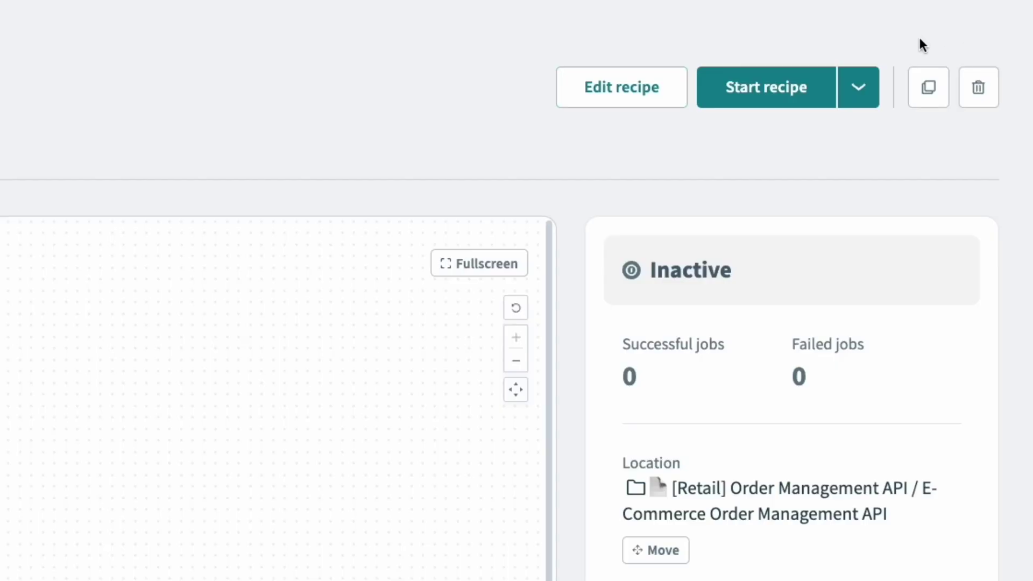
click(773, 92)
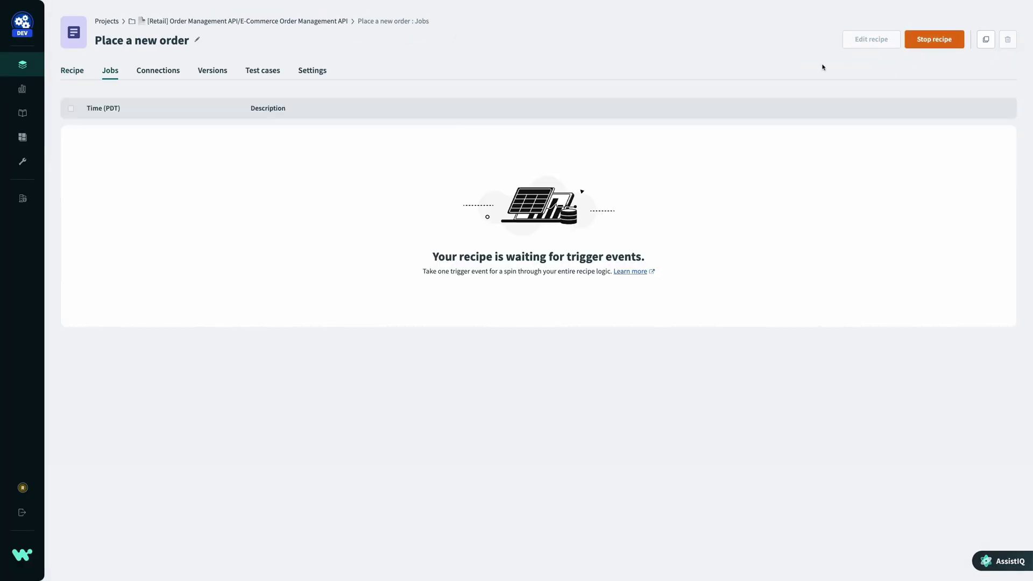
Go to the Internal - API Developers API client and begin a new access profile
mouse_move(47, 140)
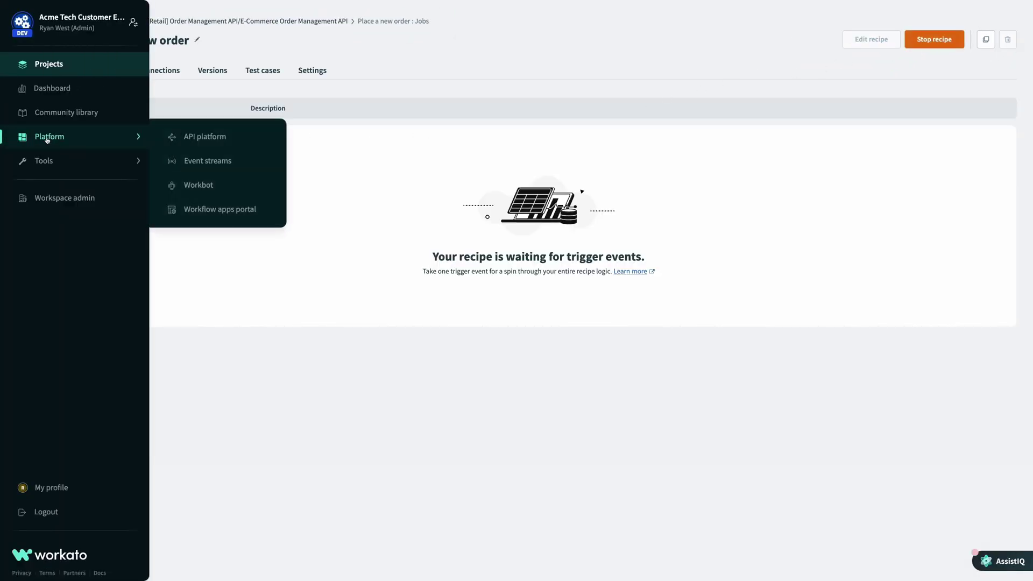
click(199, 137)
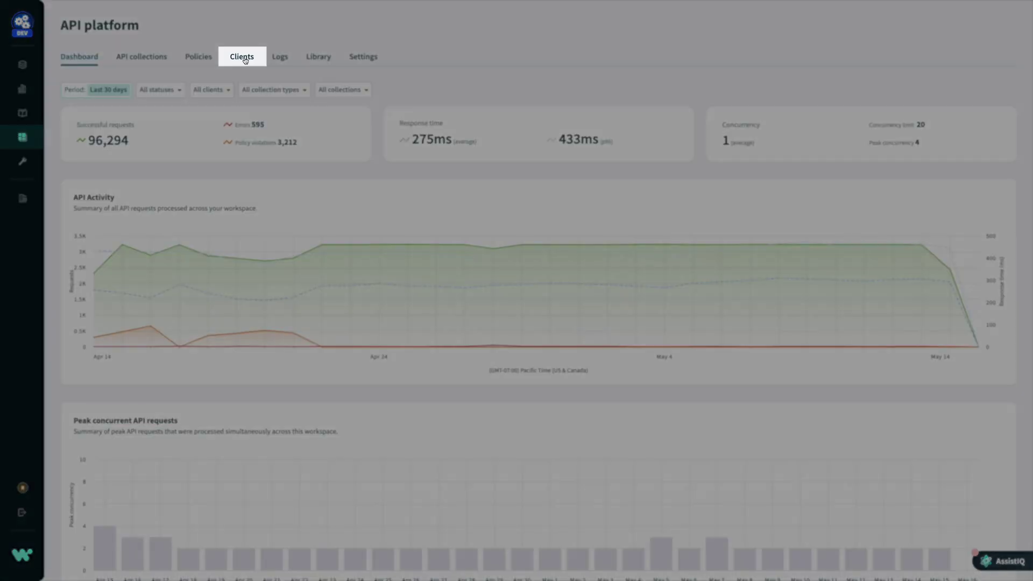
click(241, 57)
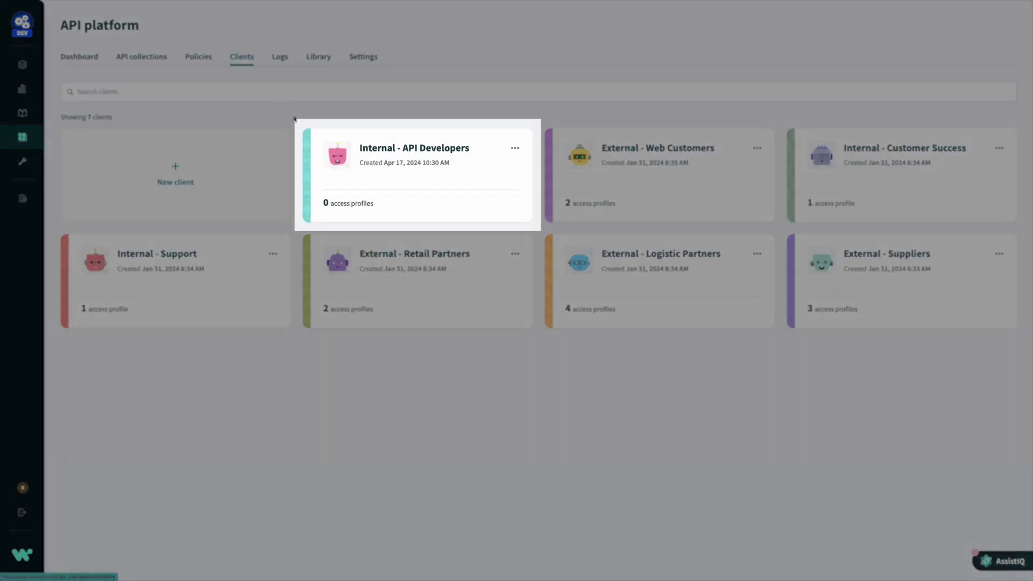
click(411, 182)
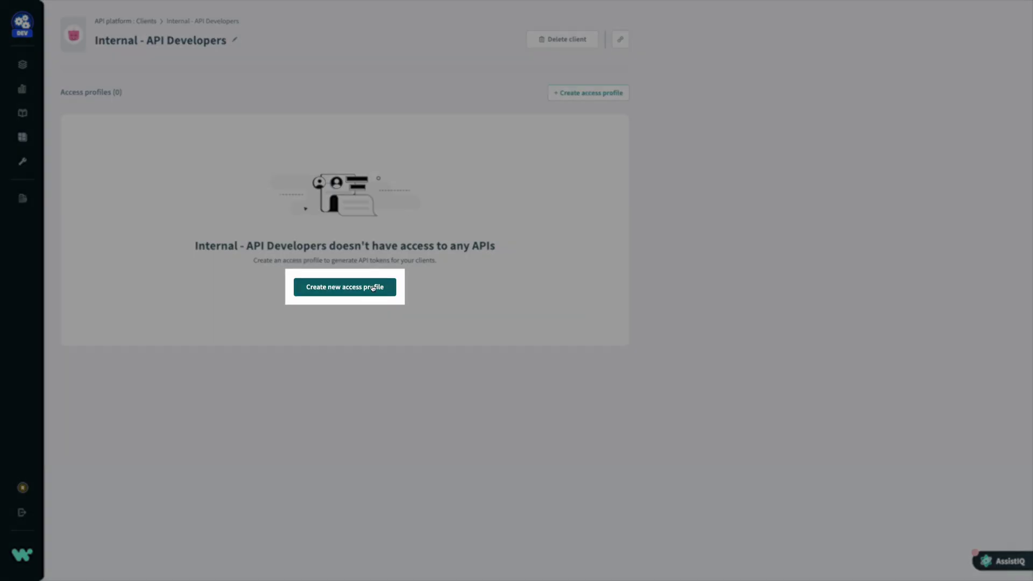
click(345, 286)
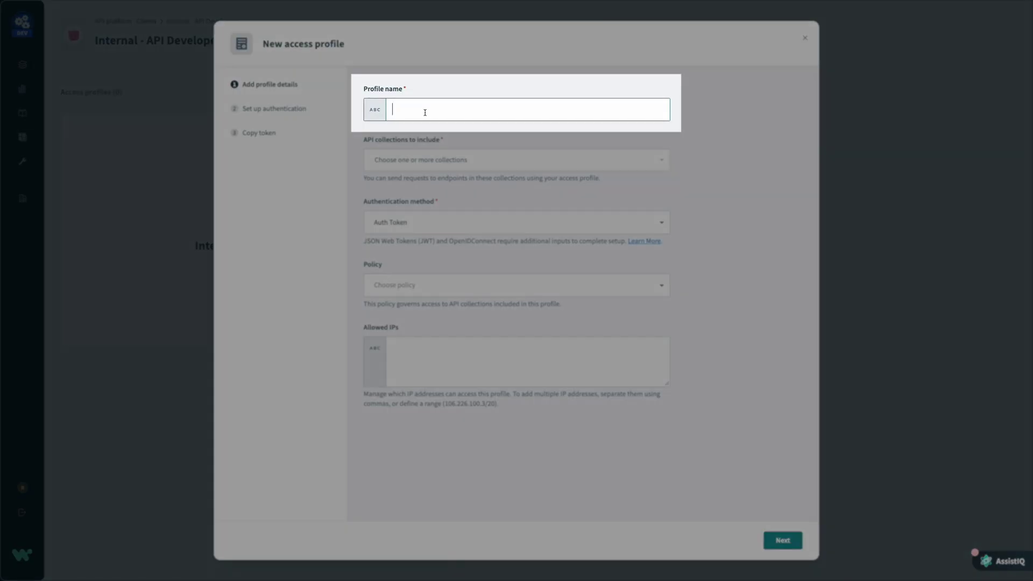
Name the profile 'Order Management API Test Profile', include E-Commerce Order Management API, and choose Auth Token
text(Order Management API Test Profile)
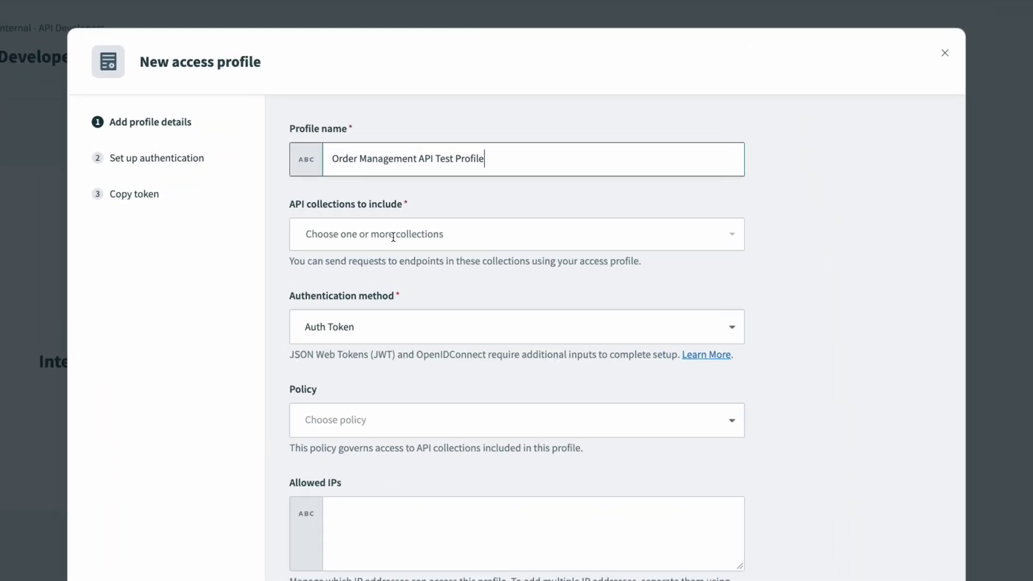
click(435, 162)
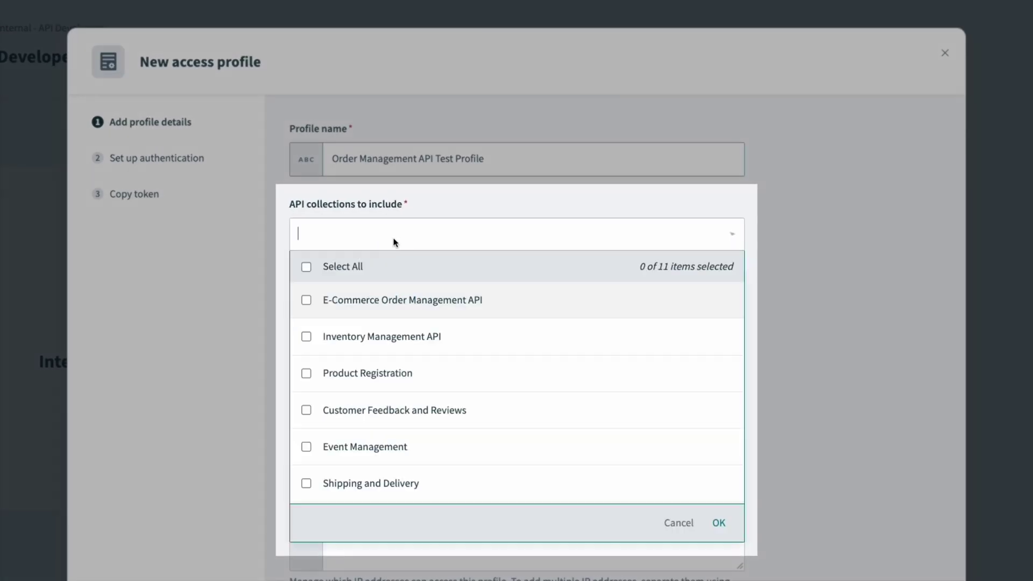
click(391, 299)
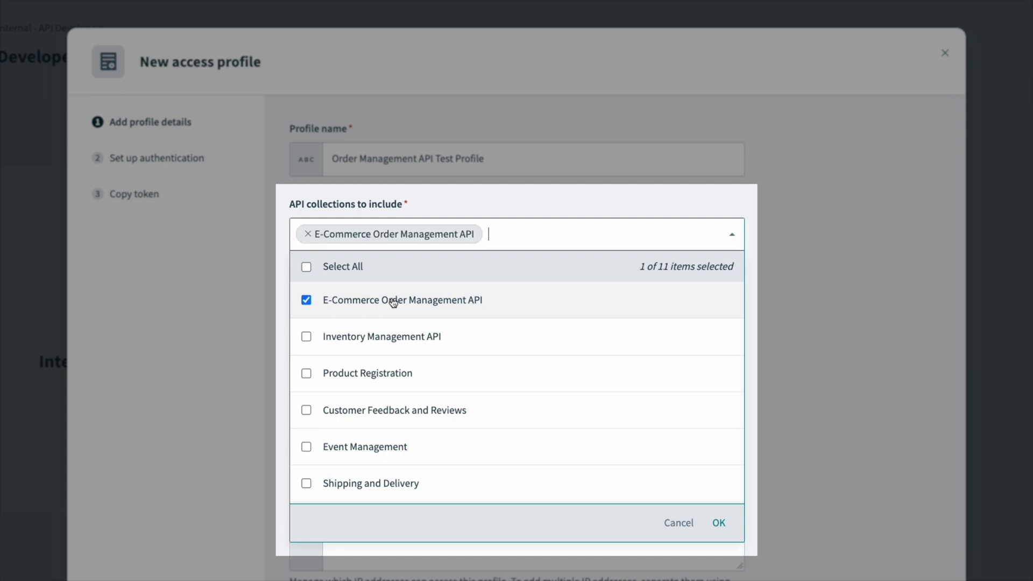
click(708, 516)
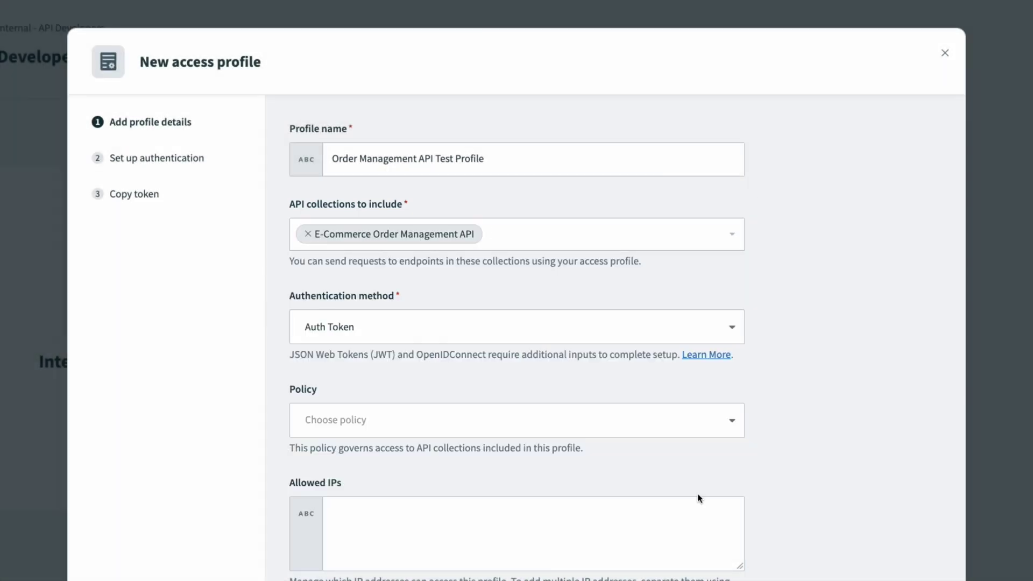
click(621, 336)
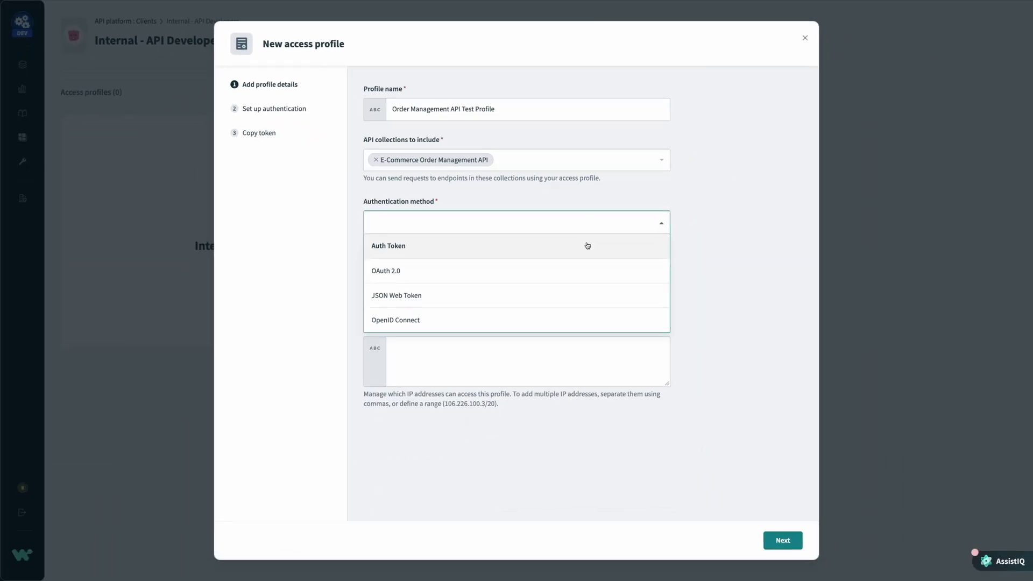
click(620, 359)
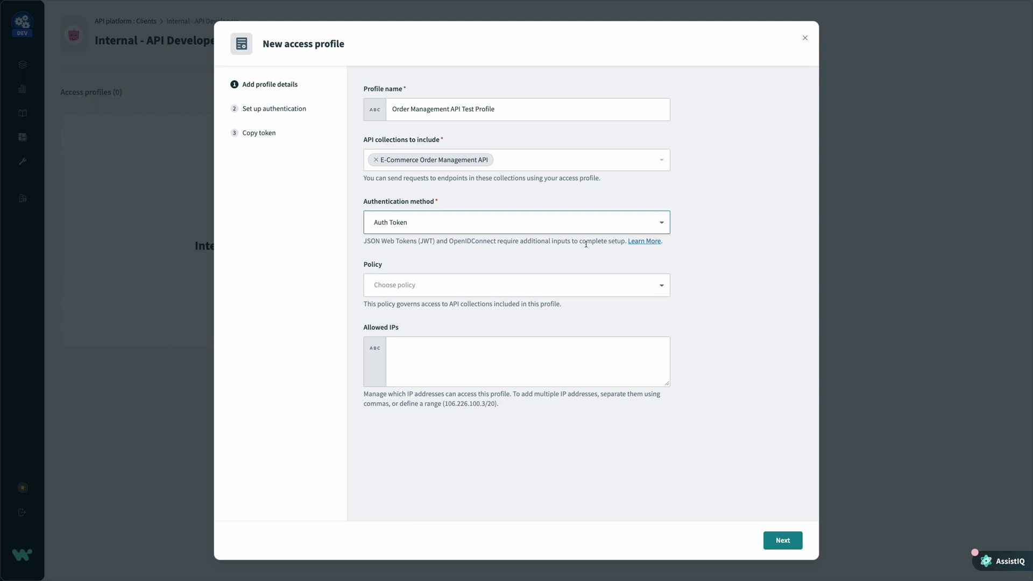
Apply the Internal - Admins policy to the access profile
click(578, 280)
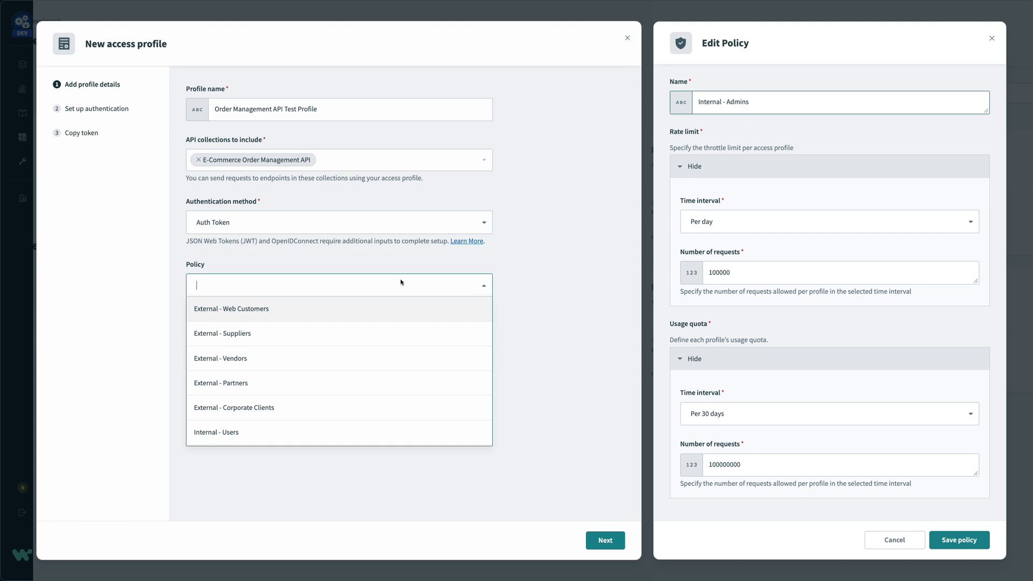
scroll(387, 387, down, 1)
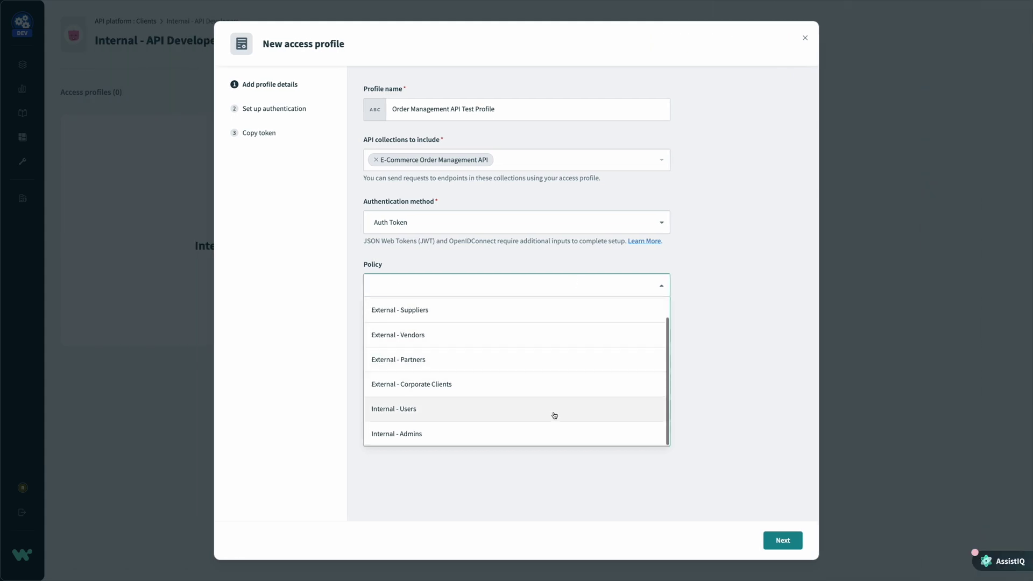
click(551, 432)
click(781, 541)
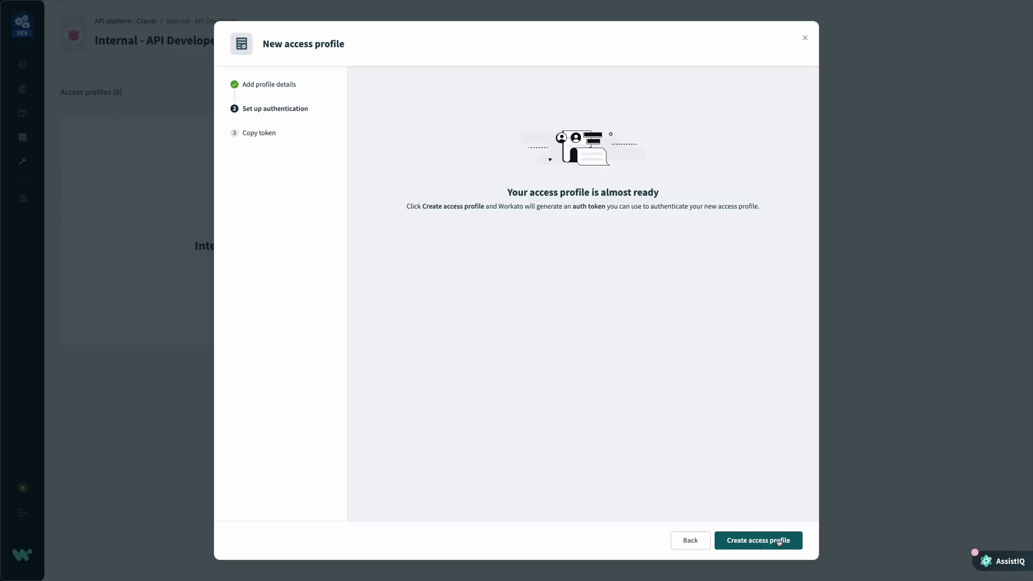
Create the access profile, copy its auth token, and open the E-Commerce Order Management API collection
click(779, 541)
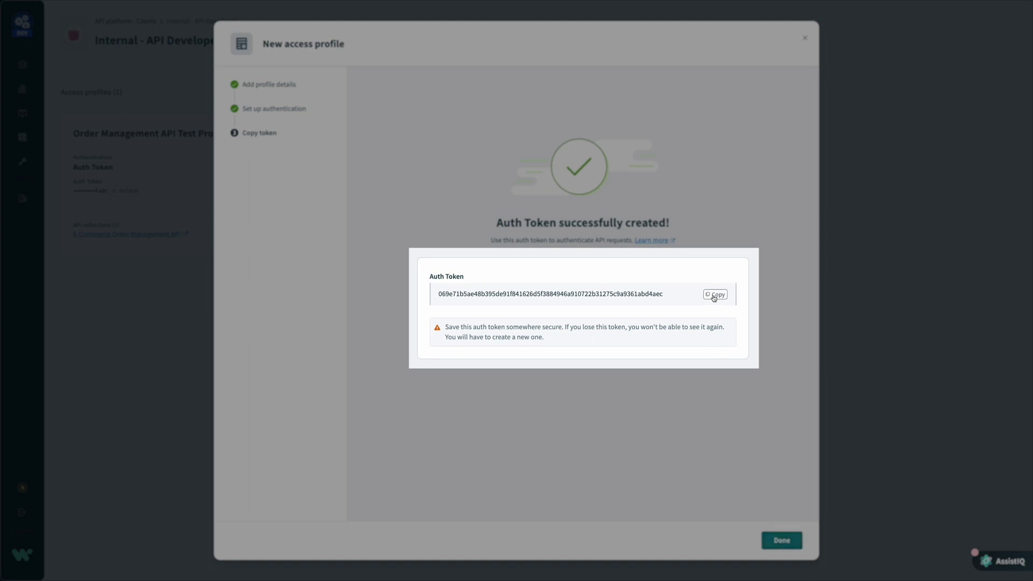
click(715, 295)
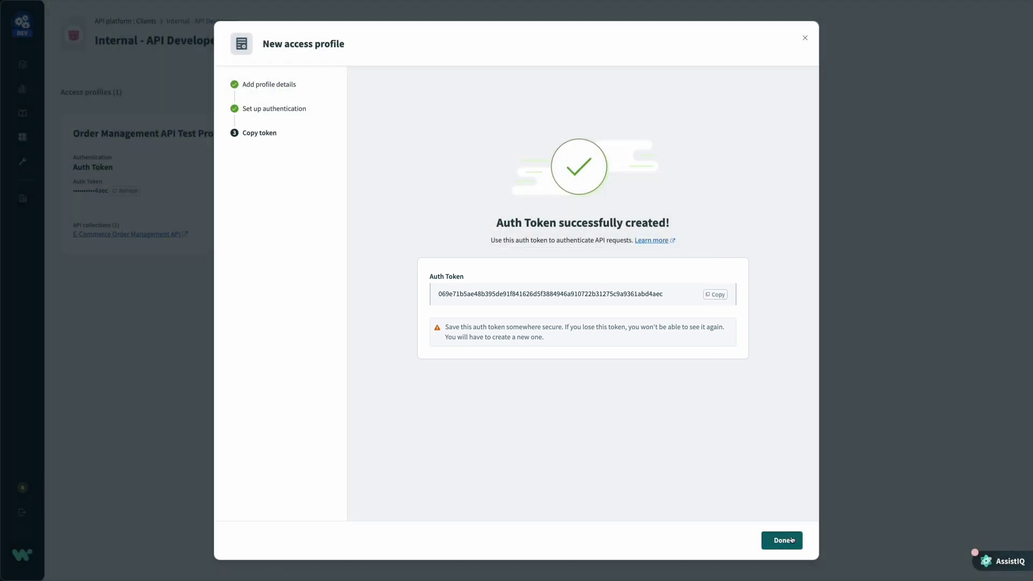
click(792, 539)
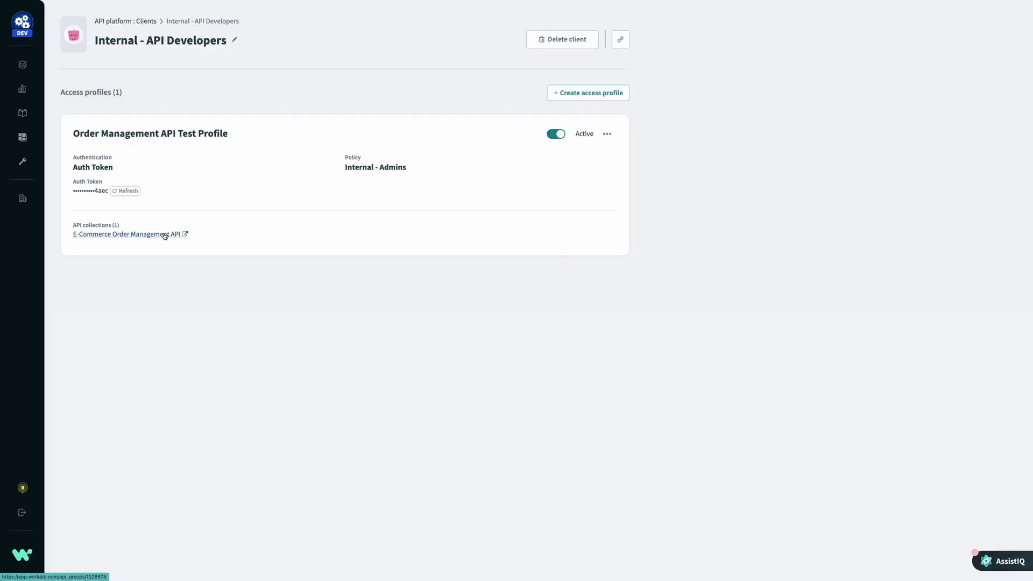
click(164, 235)
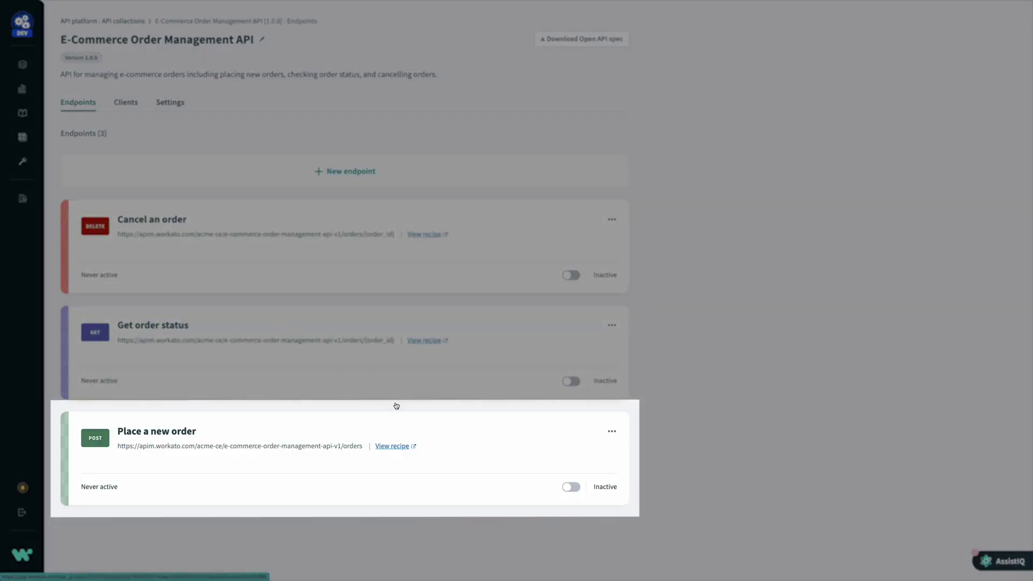
Activate the Place a new order endpoint and test it with a pasted two-item sample order body
click(439, 436)
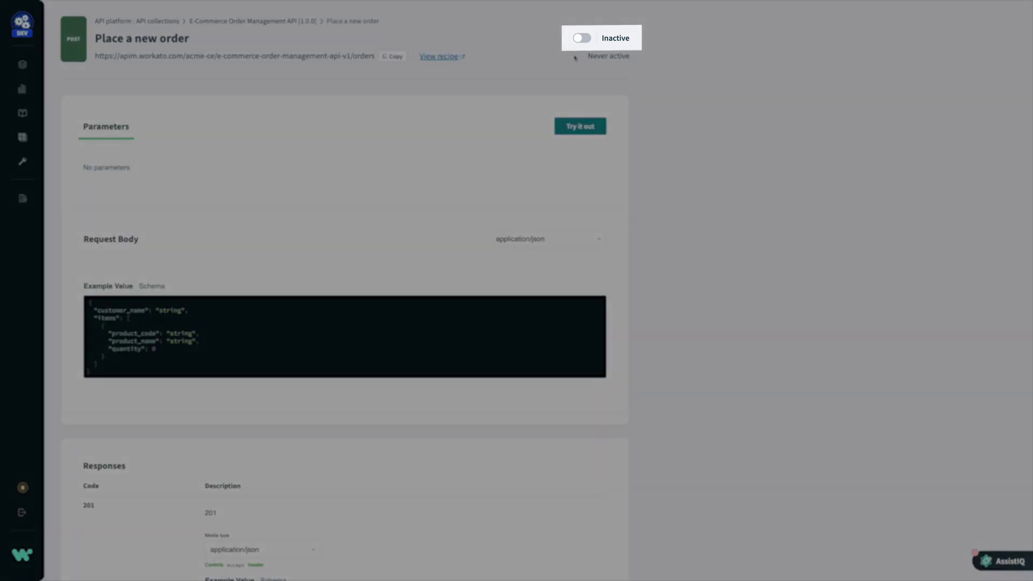
click(581, 41)
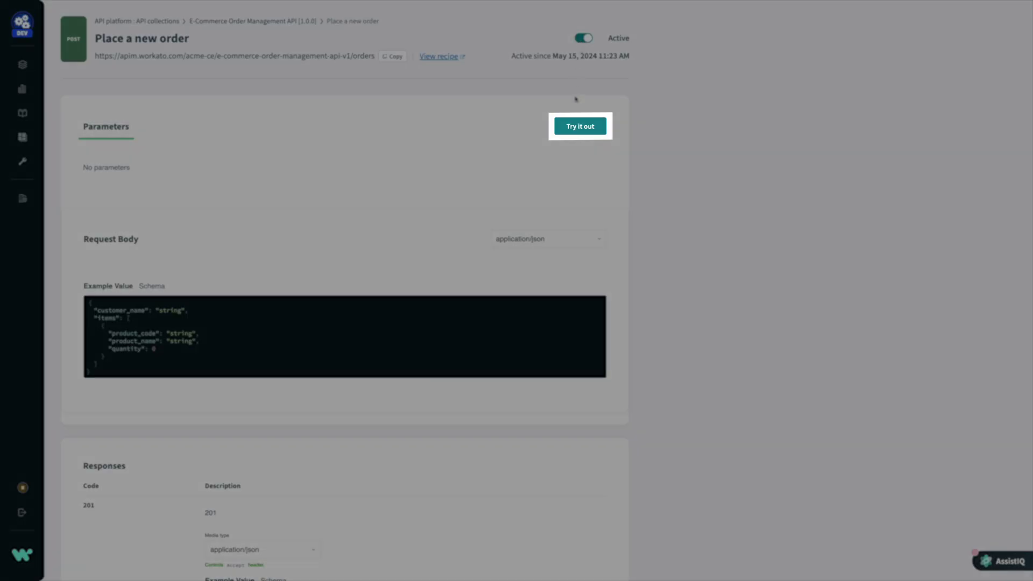
click(580, 126)
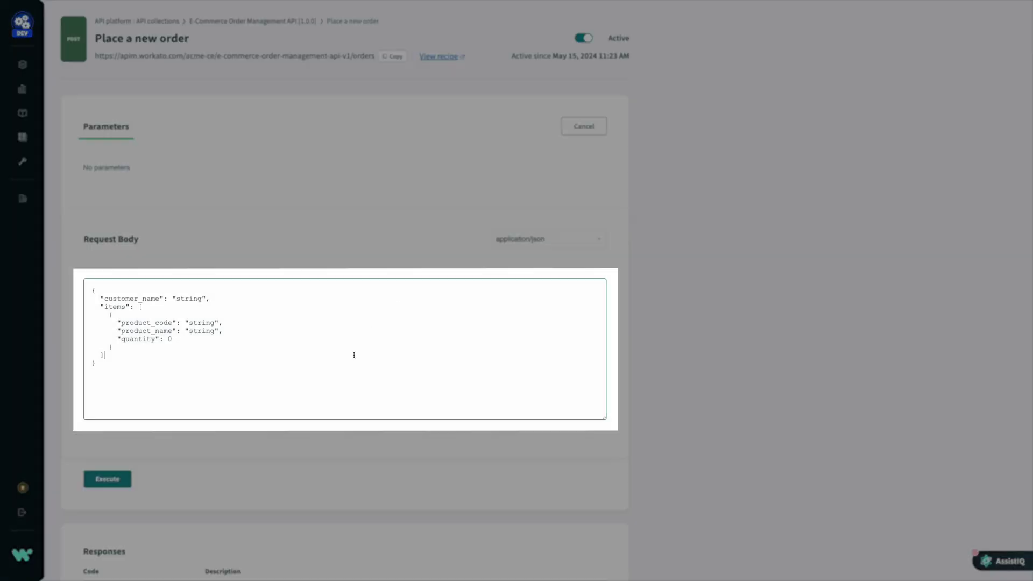
click(354, 355)
key(ctrl+a)
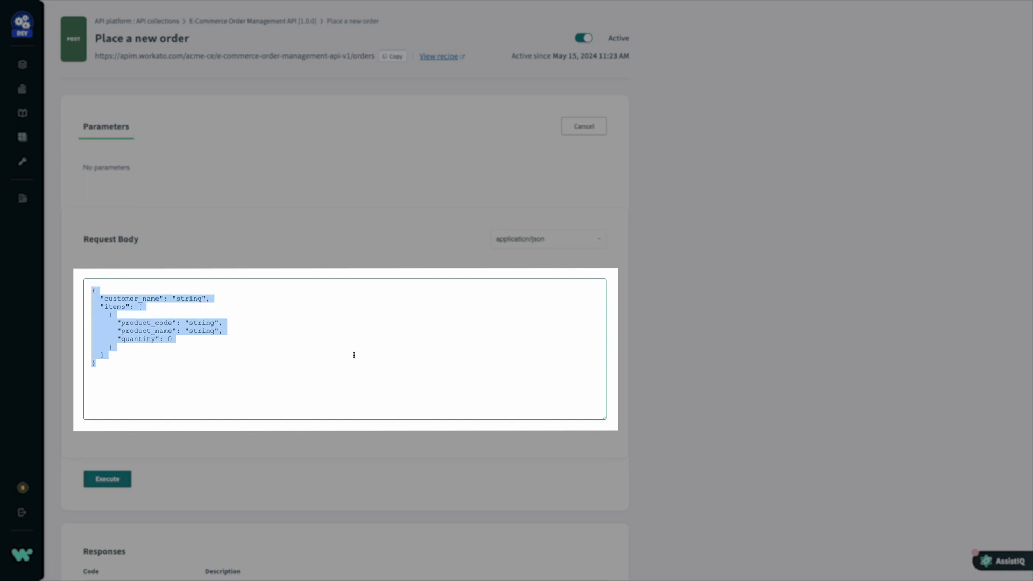
key(ctrl+v)
scroll(526, 466, down, 10)
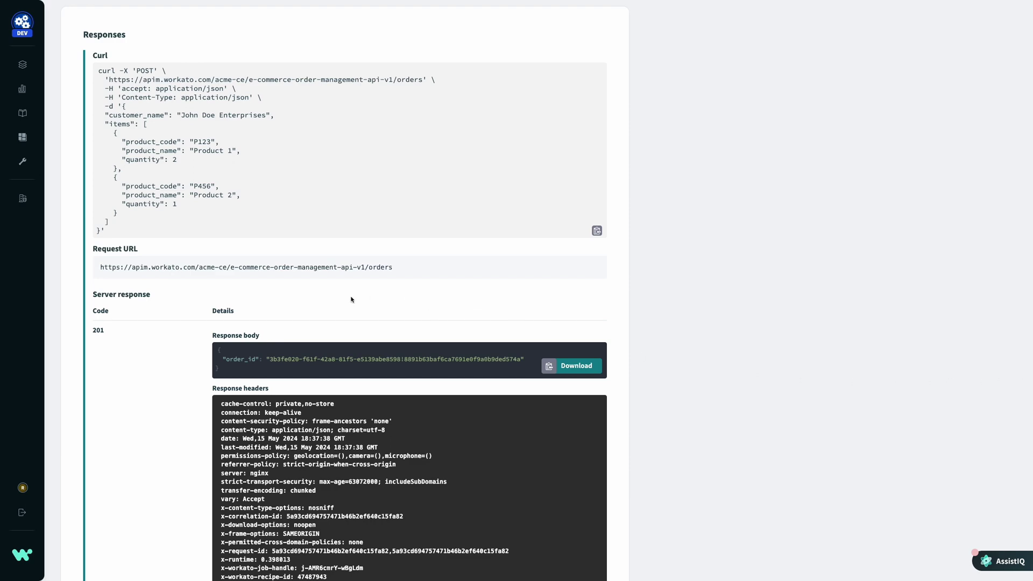
scroll(351, 300, up, 9)
scroll(327, 289, up, 1)
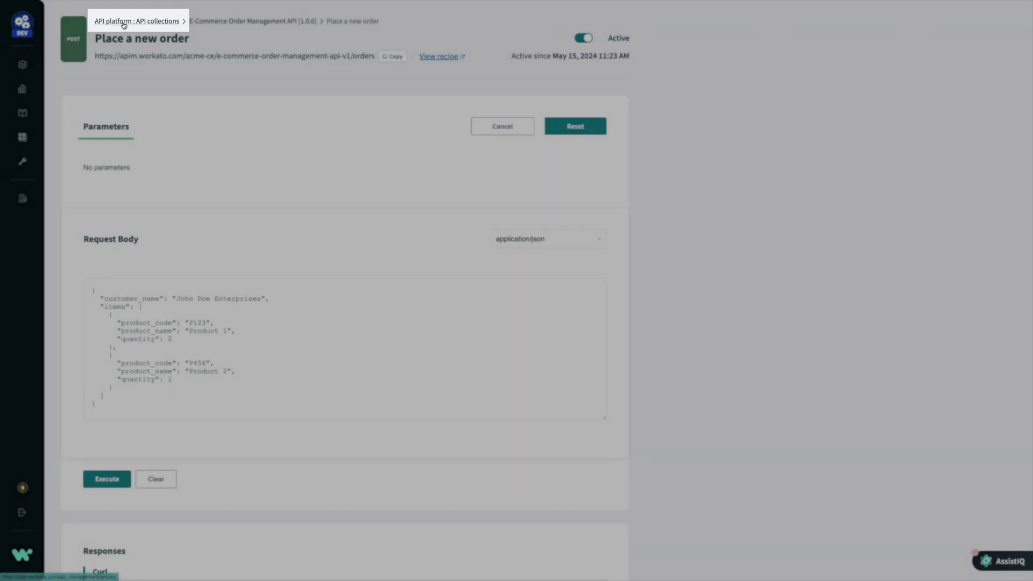
Look over the API platform Dashboard request charts, then switch to the Logs view of request history
click(121, 24)
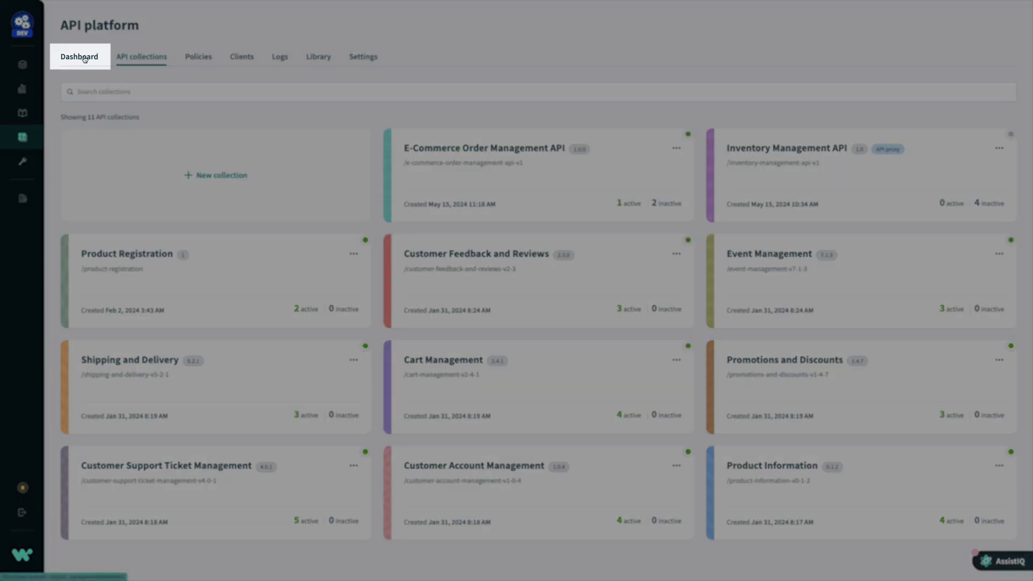
click(86, 57)
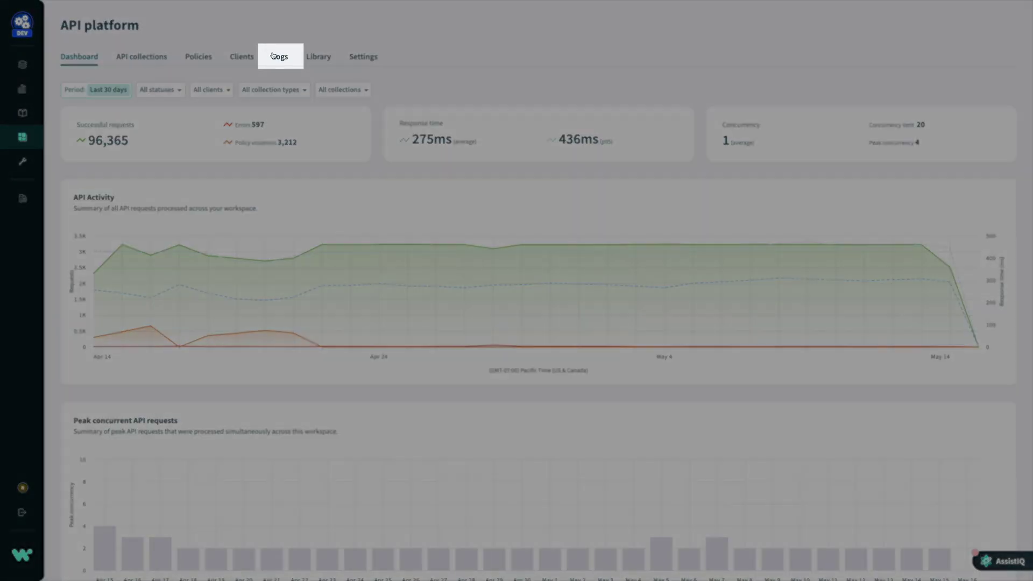
click(280, 58)
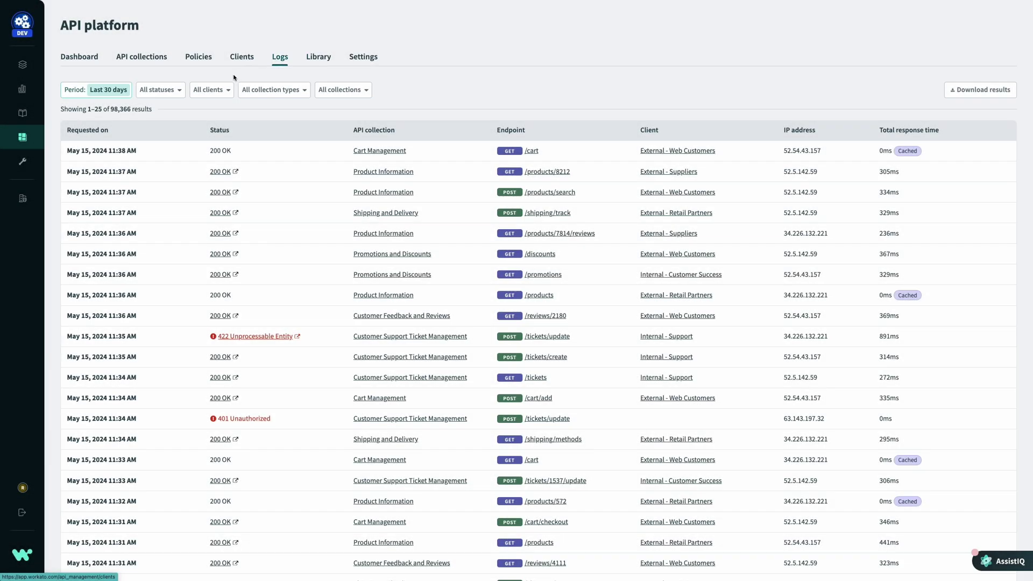
Filter the logs to 422 Unprocessable Entity and open the latest request's Update support ticket job
click(172, 92)
text(422)
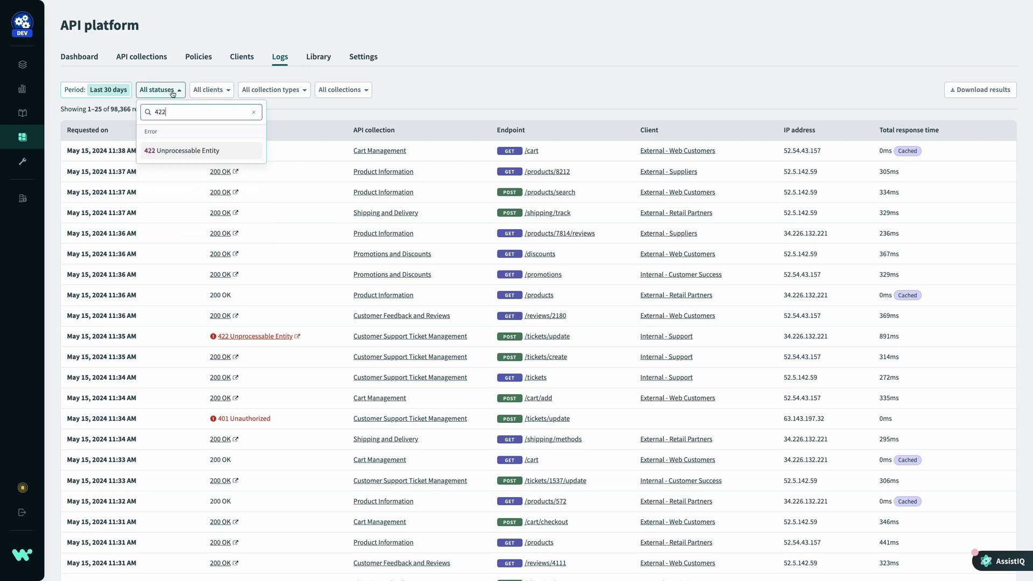
click(205, 150)
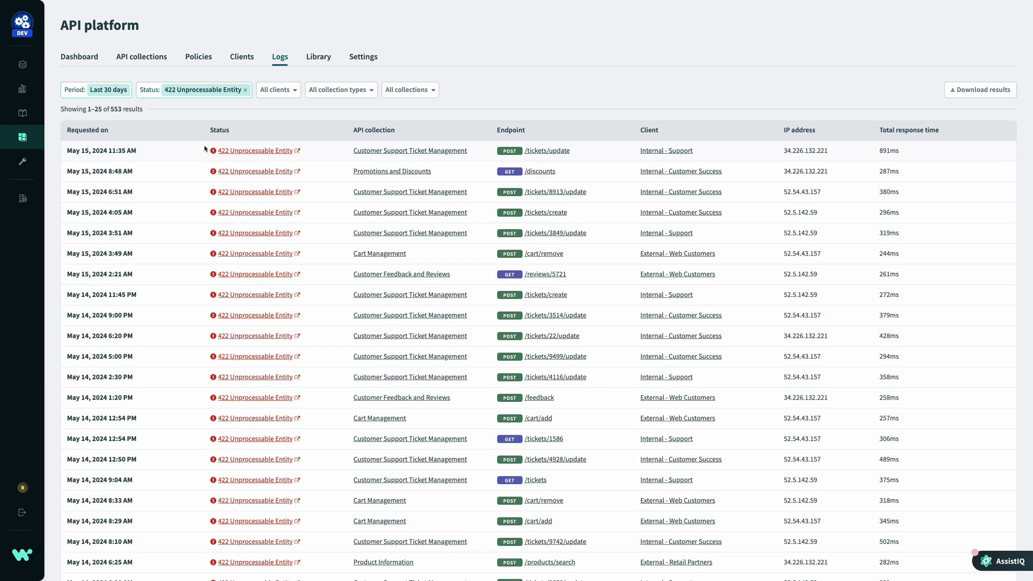
click(242, 154)
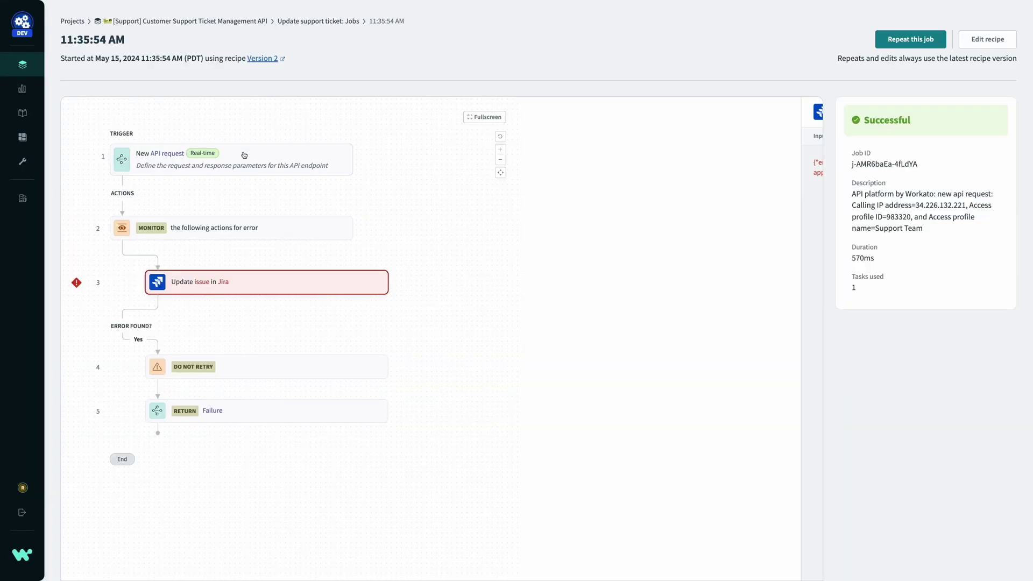